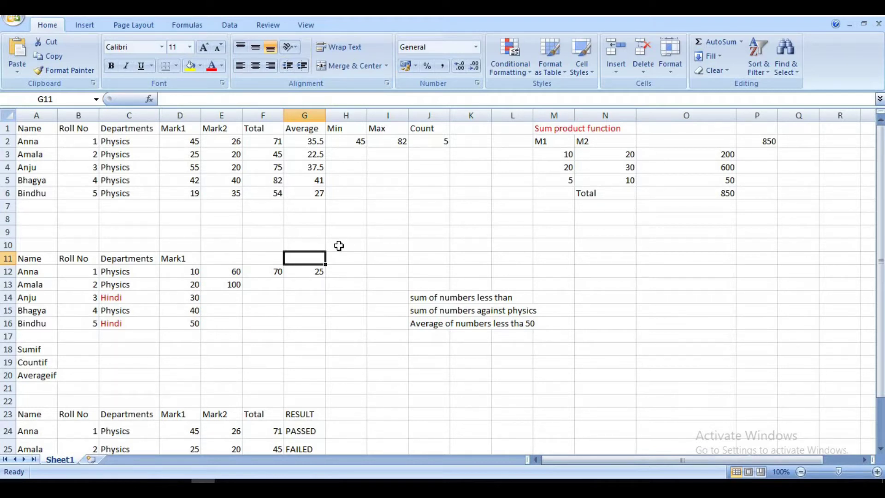
Clear the existing totals in F2:F6
click(455, 230)
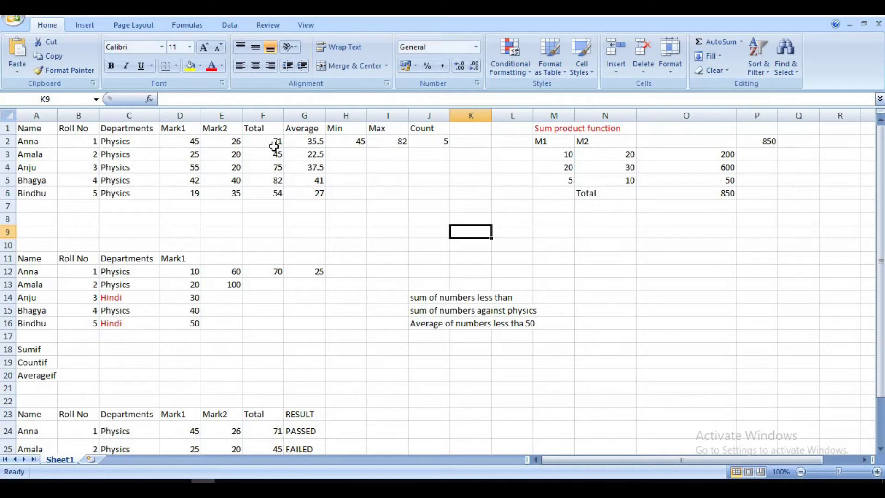
drag(268, 142, 259, 194)
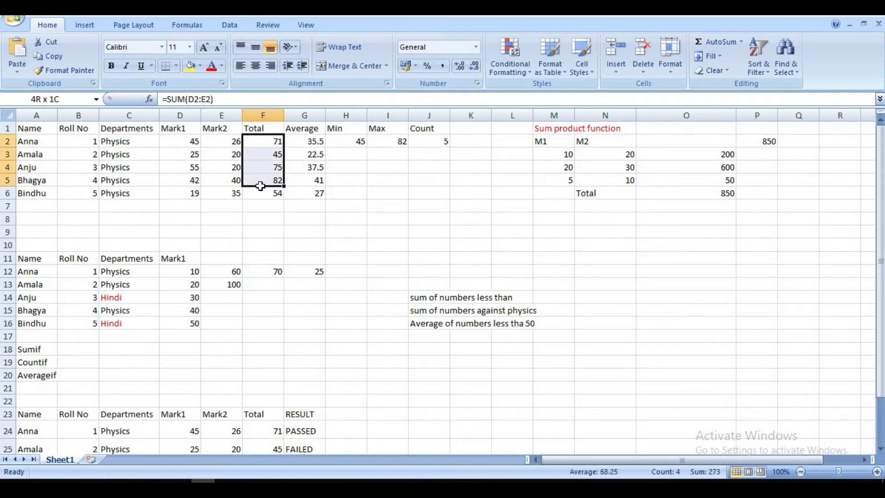
key(Delete)
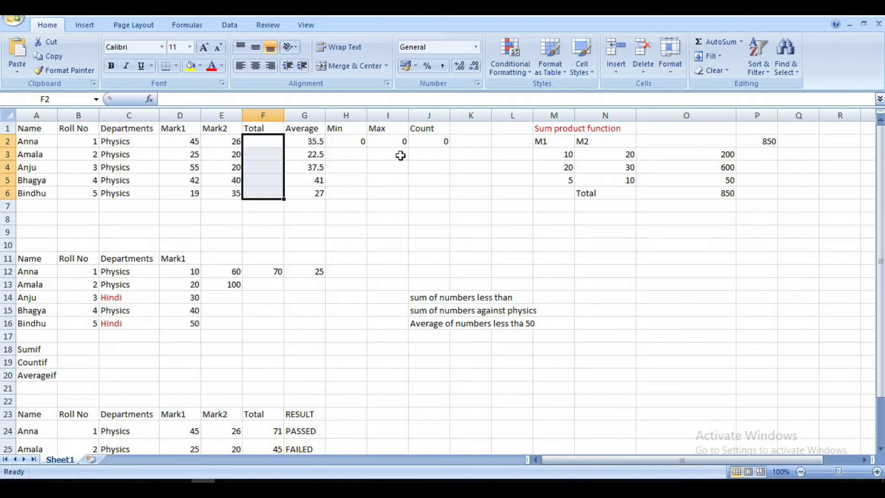
Enter =SUM(D2:E2) in F2 and fill it down to F6, giving 71, 45, 75, 82, 54
click(267, 147)
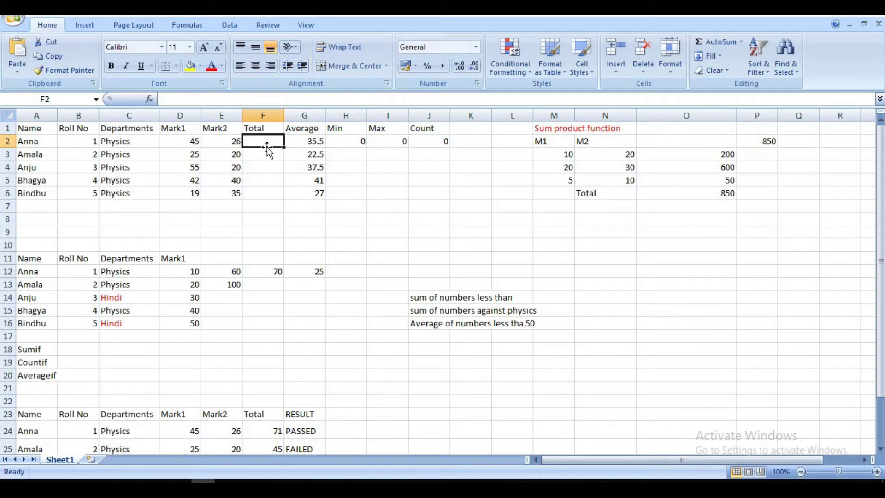
text(=)
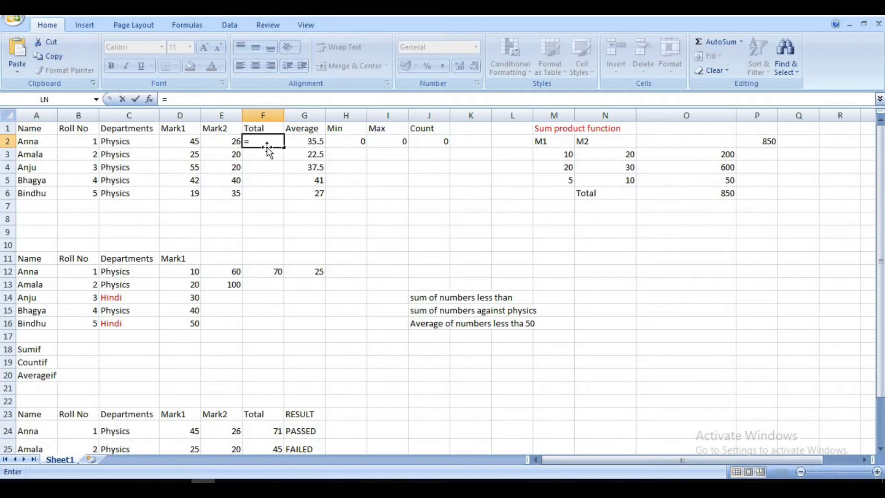
text(sum)
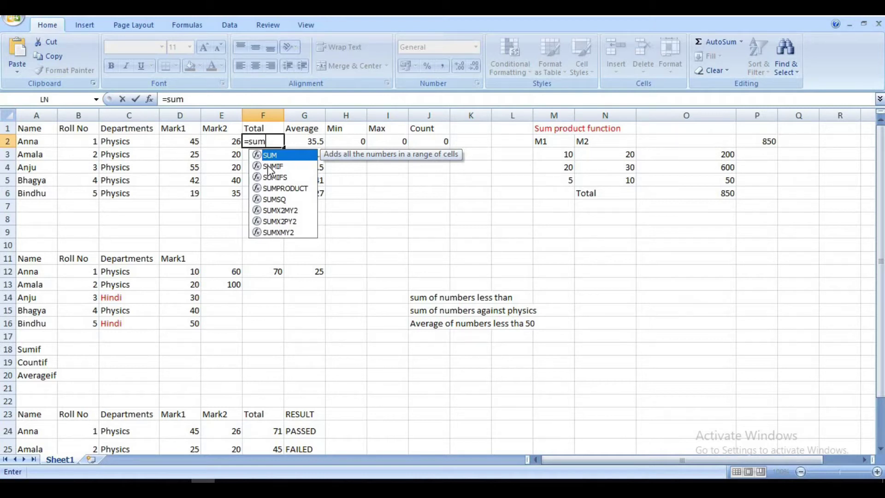
text(()
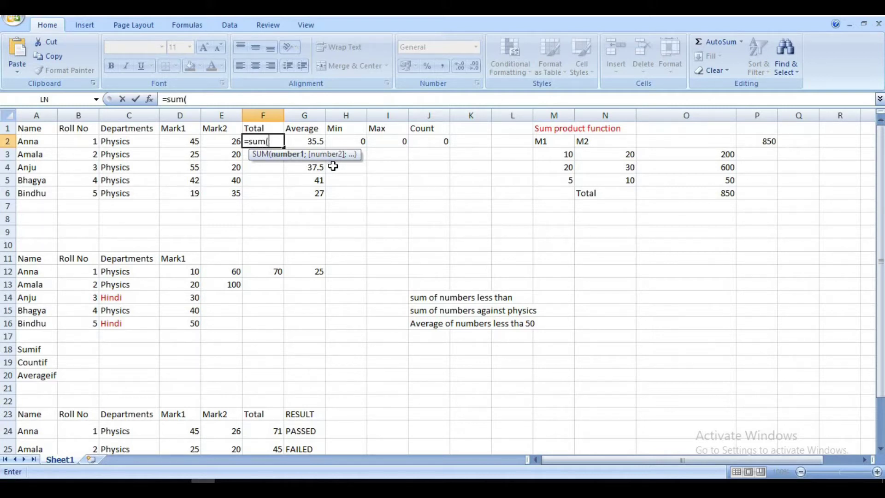
drag(182, 141, 211, 142)
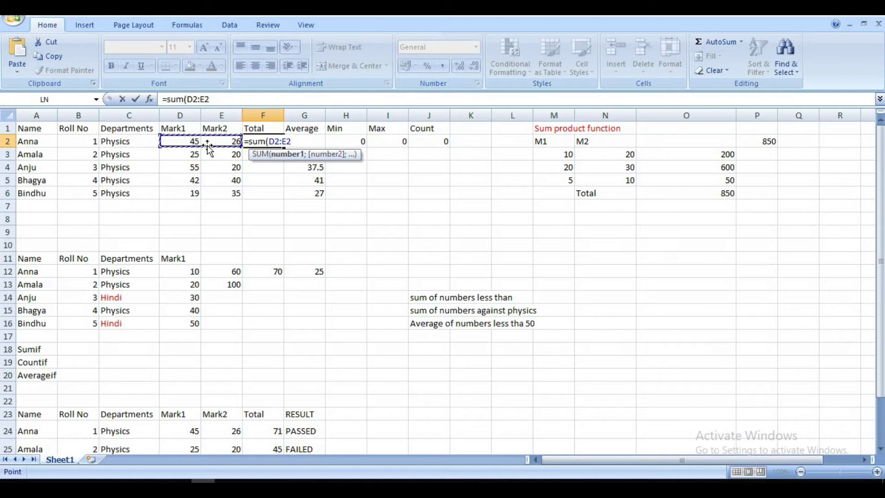
text())
key(Return)
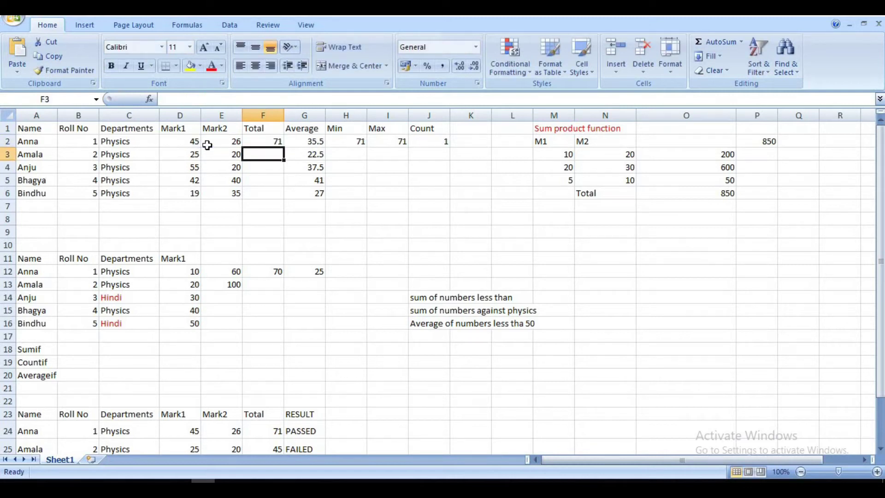
click(268, 140)
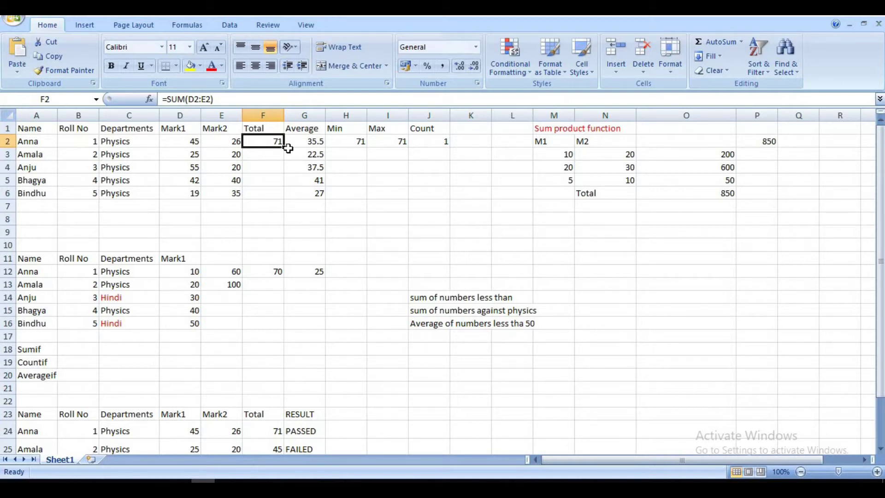
mouse_move(282, 150)
mouse_down()
mouse_move(274, 198)
mouse_move(242, 116)
mouse_up()
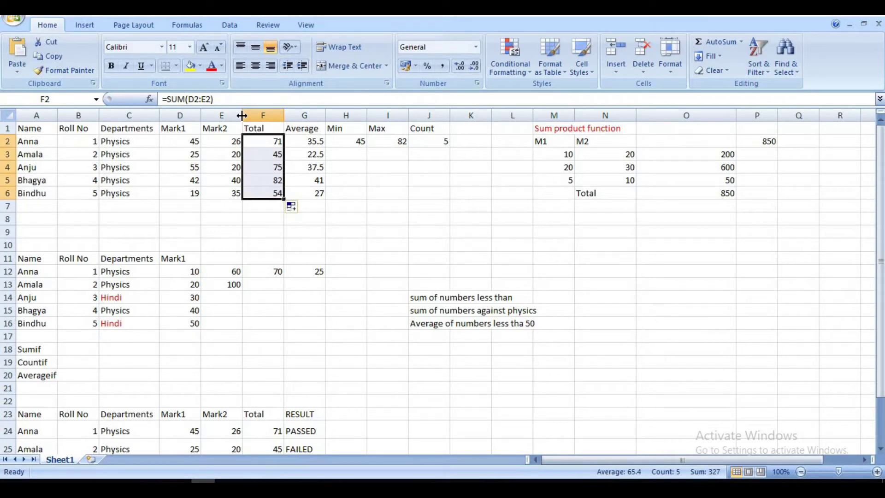
Replace G2's value with the formula =AVERAGE(D2:E2)
click(306, 142)
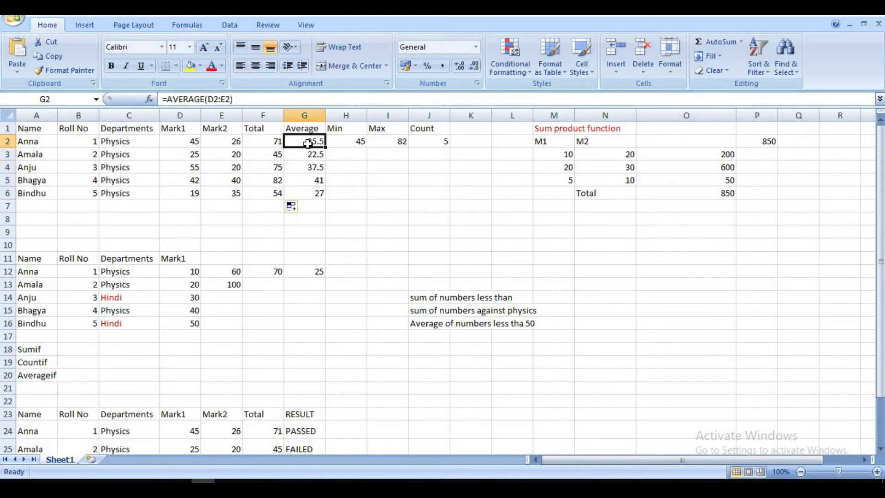
key(Delete)
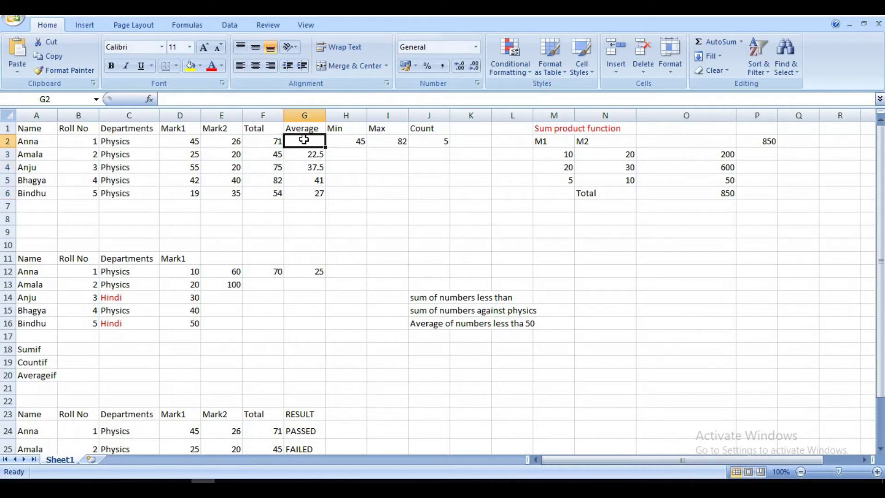
text(=averag)
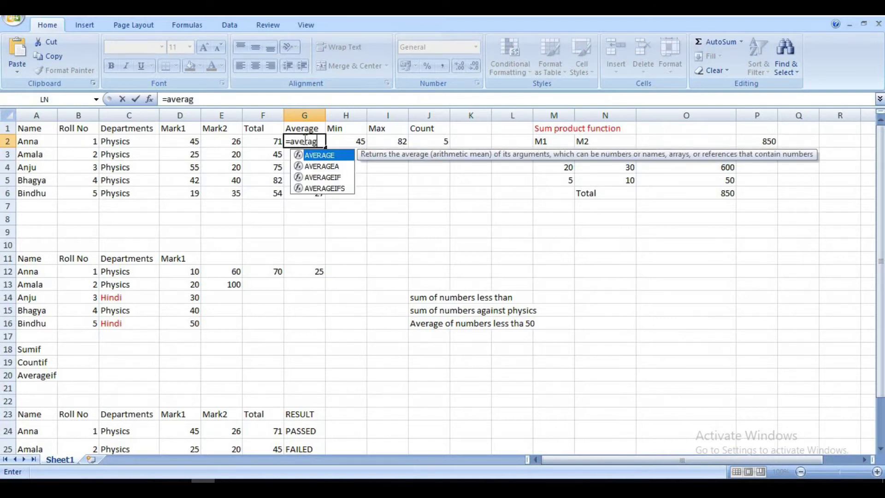
double_click(314, 158)
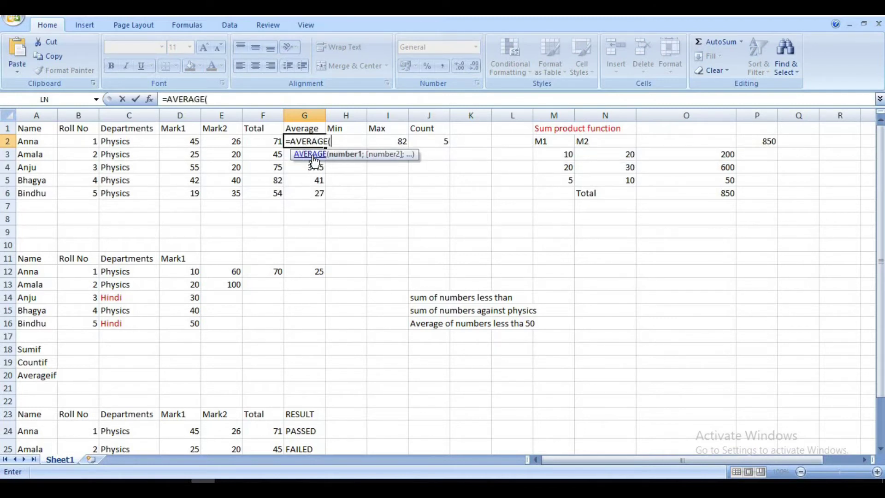
drag(187, 139, 218, 139)
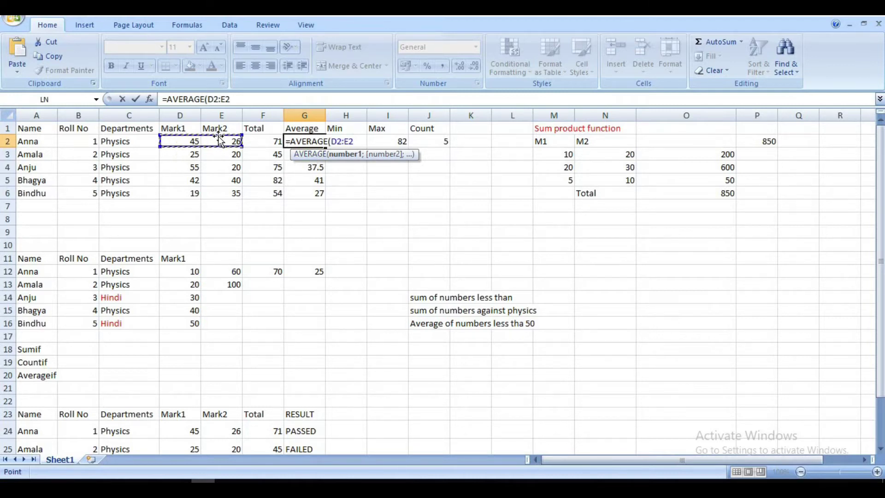
text())
key(Return)
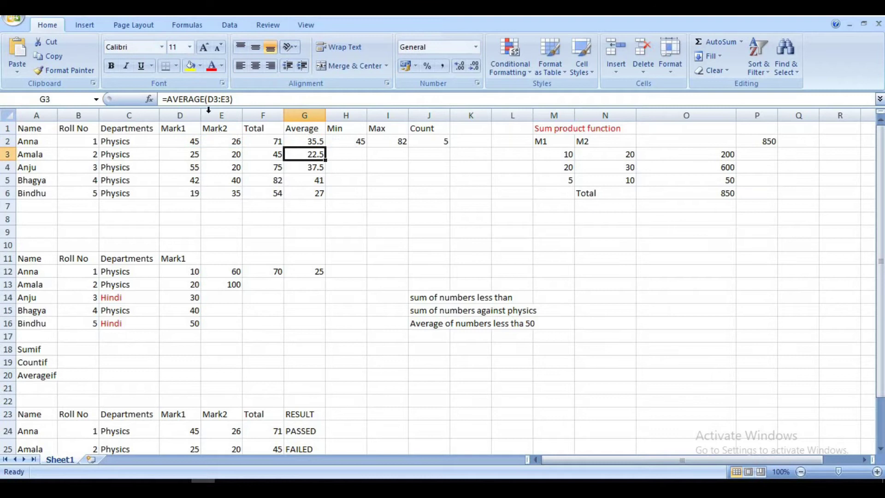
Clear G3:G6 and fill G2's AVERAGE down, giving 35.5, 22.5, 37.5, 41, 27
drag(305, 156, 305, 193)
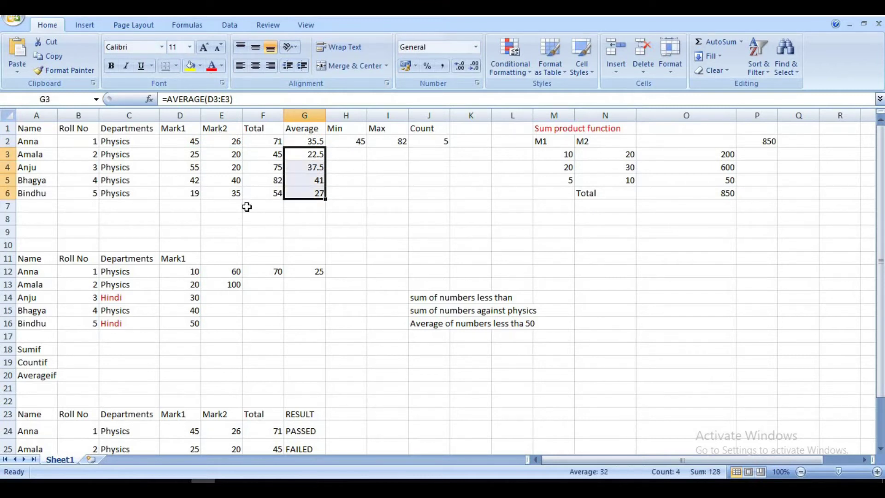
key(Delete)
click(307, 143)
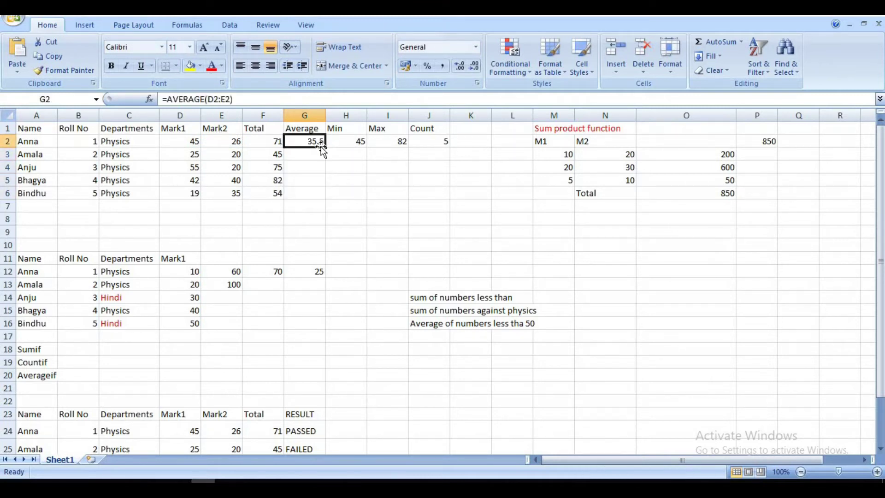
drag(325, 149, 318, 195)
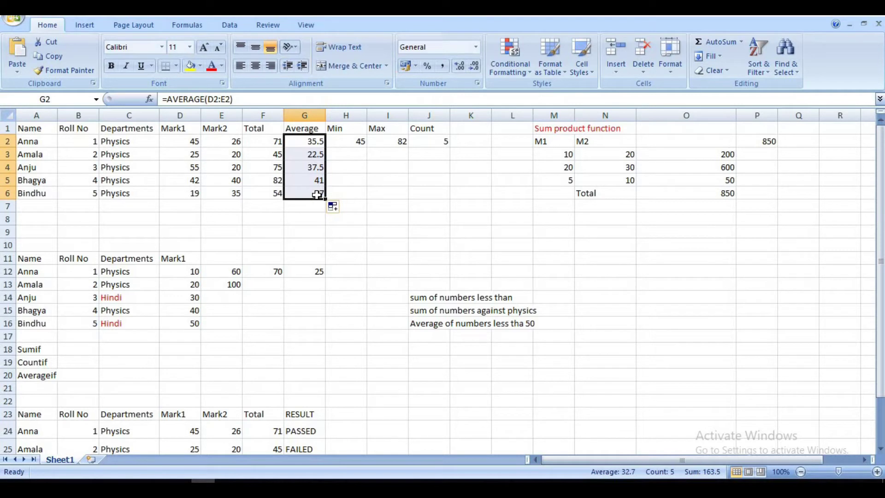
click(405, 190)
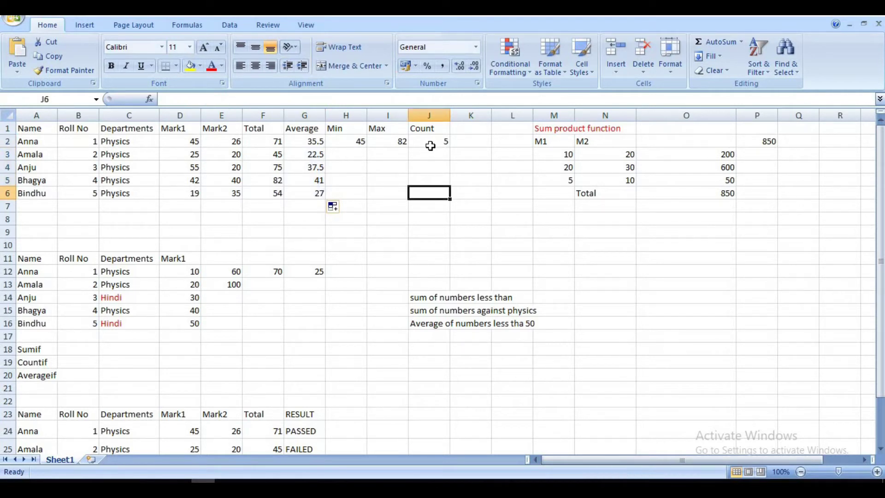
Enter =MIN(F2:F6) in H2, returning 45, and clear the Max cell I2
click(348, 144)
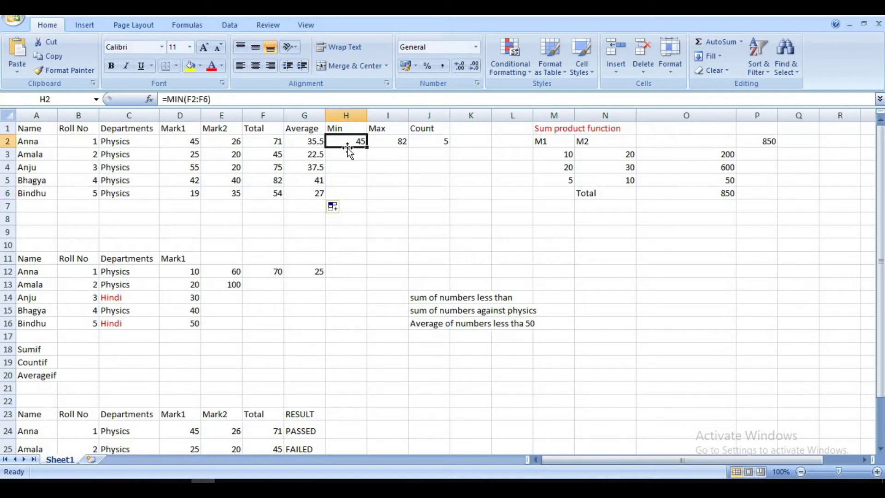
text(=)
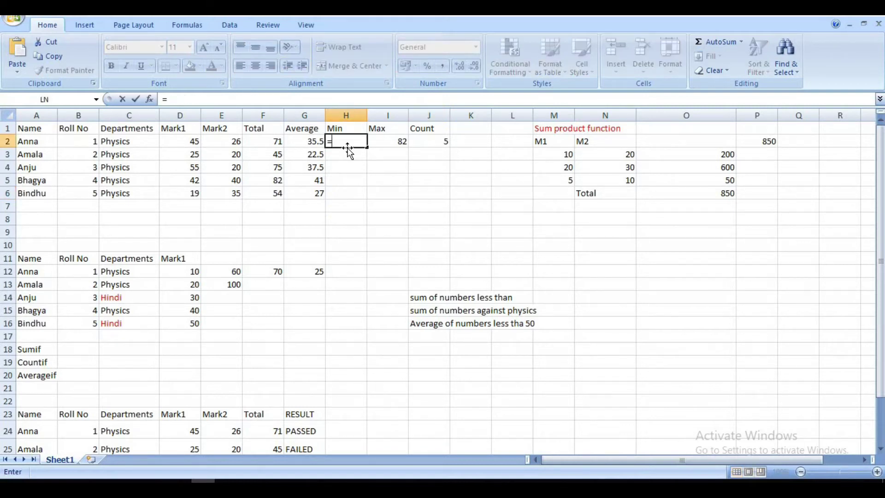
text(min)
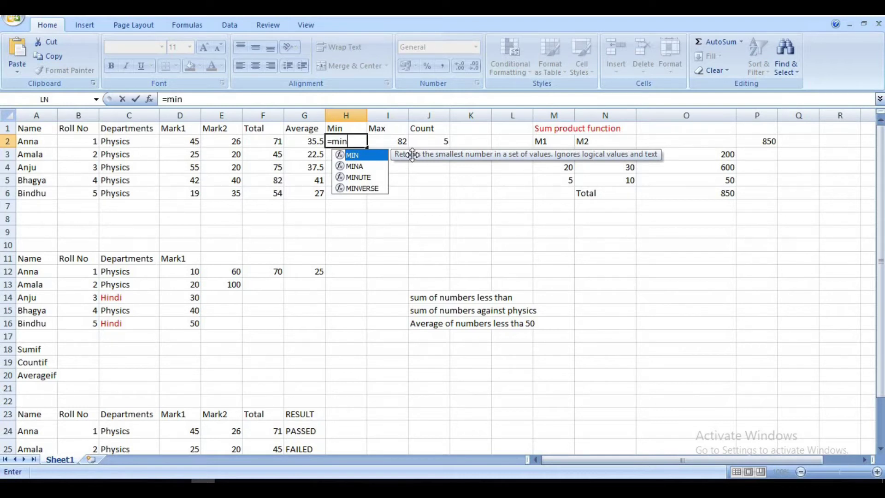
double_click(373, 157)
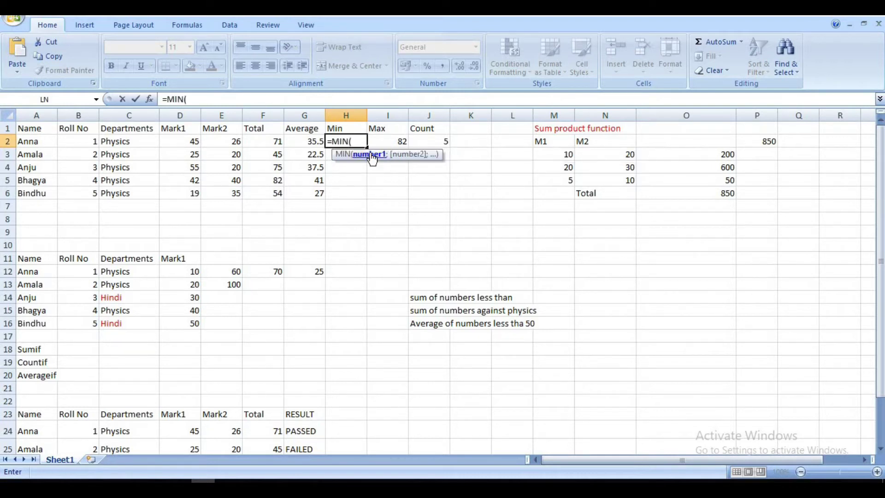
drag(268, 141, 260, 194)
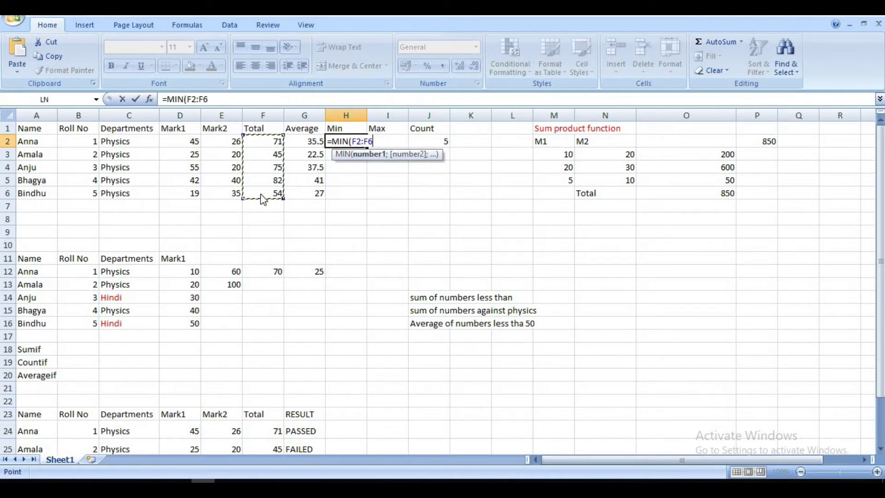
key(Return)
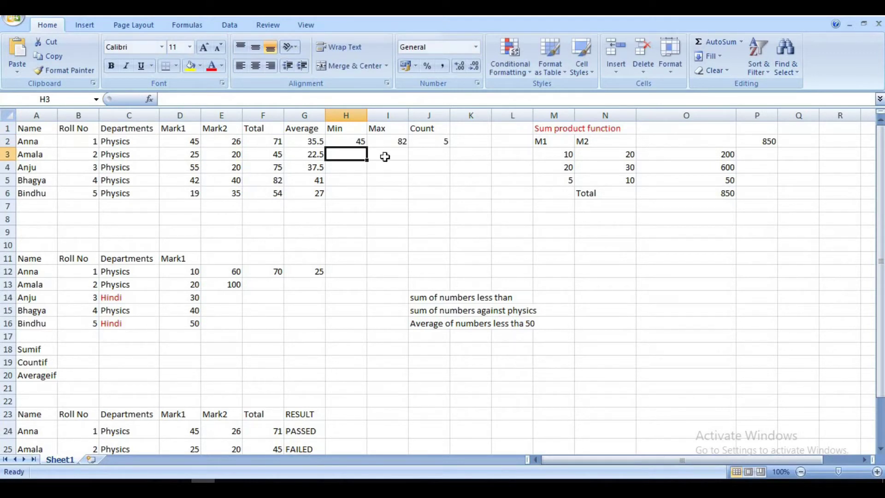
click(394, 143)
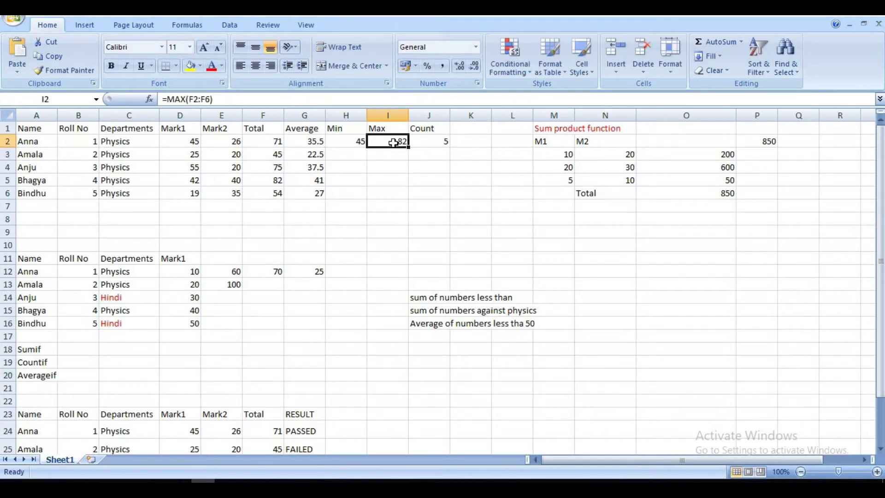
key(Delete)
Enter =MAX(F2:F6) in I2, returning 82
text(=)
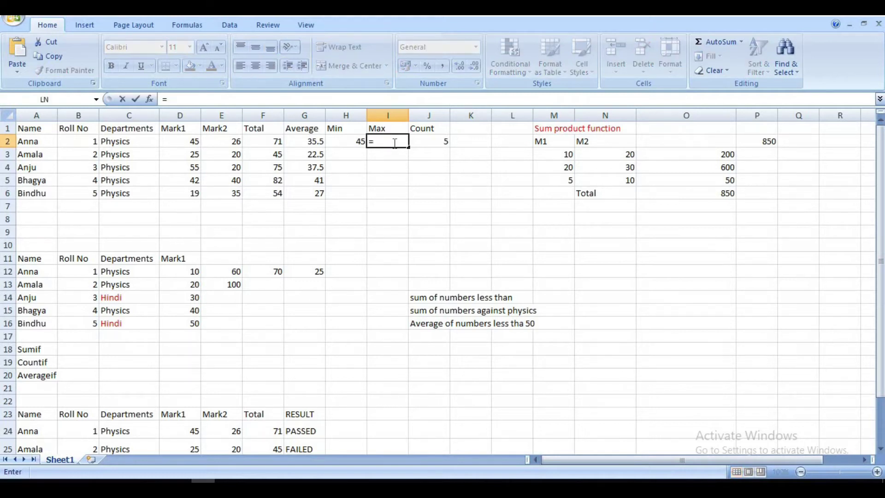
text(m)
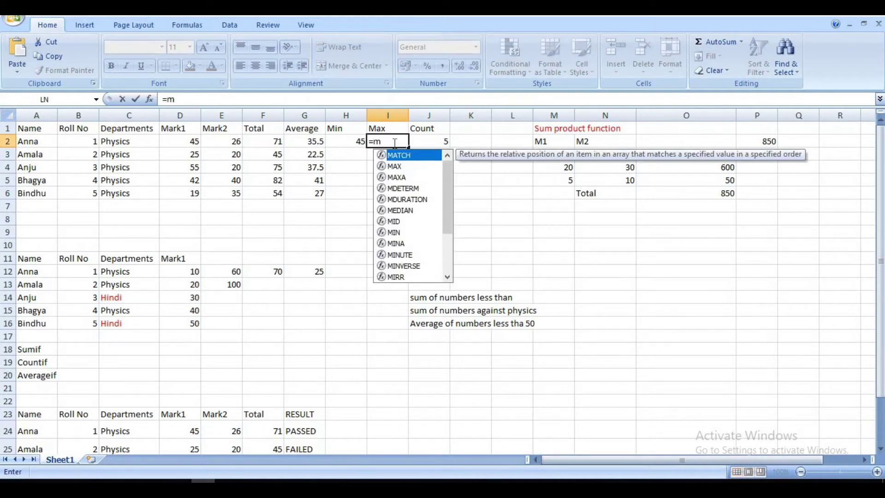
text(ax)
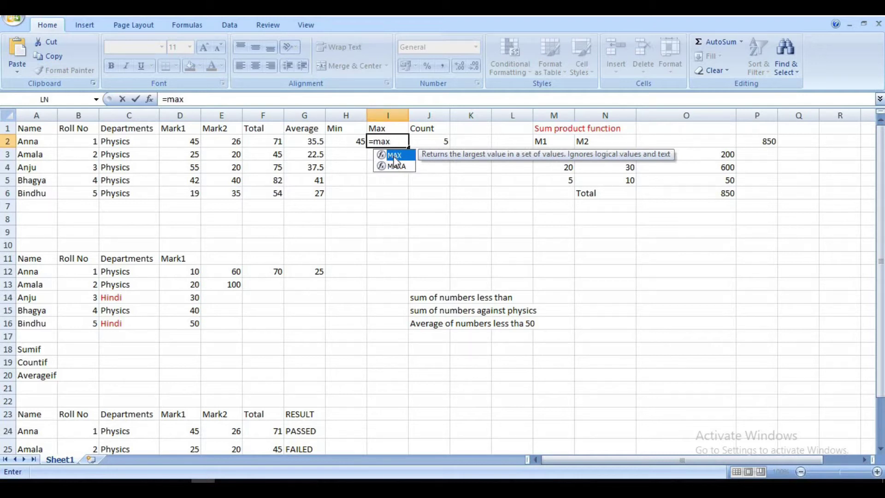
text(()
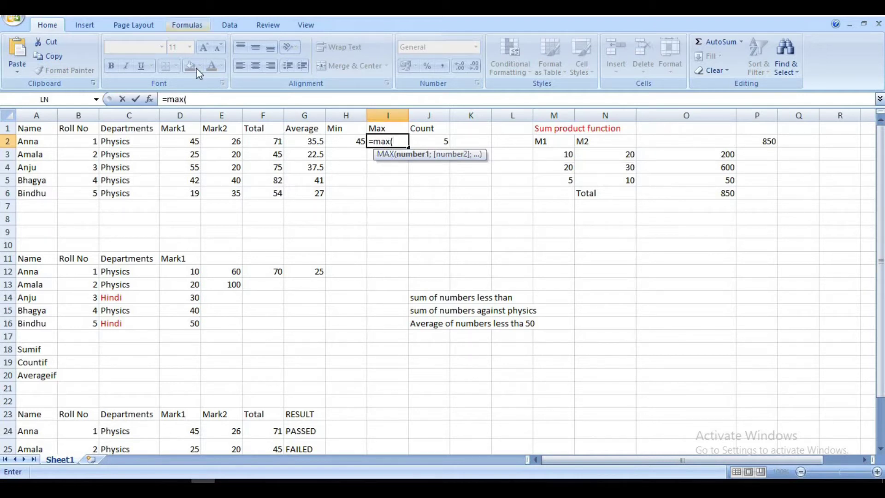
drag(272, 142, 276, 194)
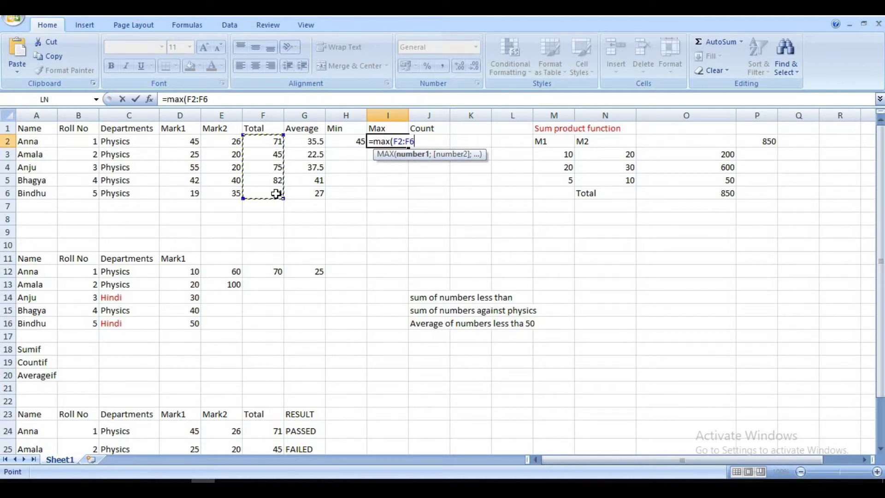
text())
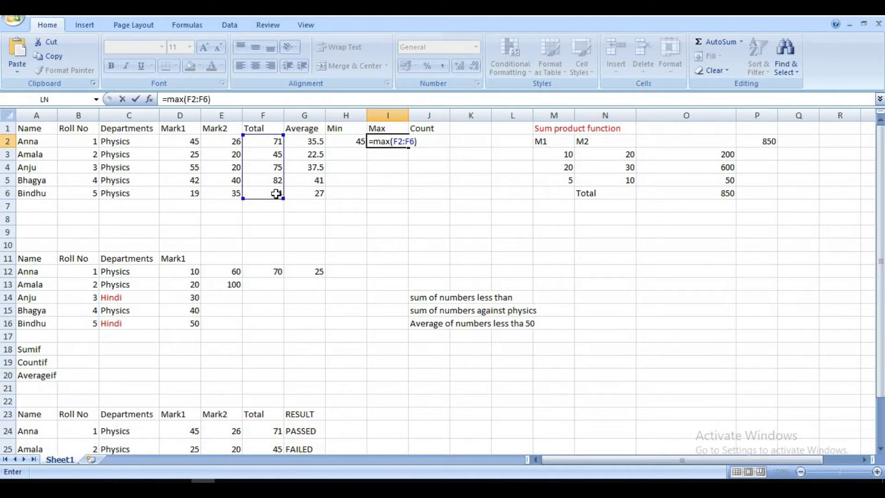
key(Return)
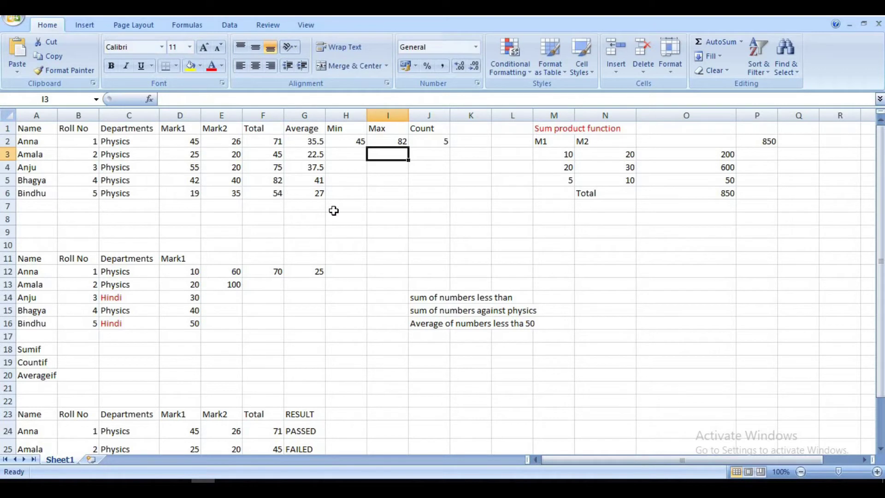
click(433, 142)
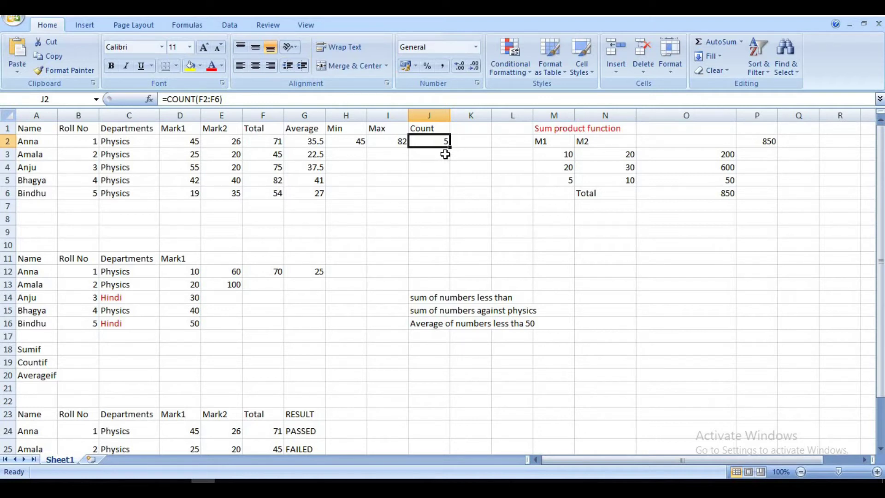
Enter =COUNT(F2:F6) in J2, returning 5
text(=cunt)
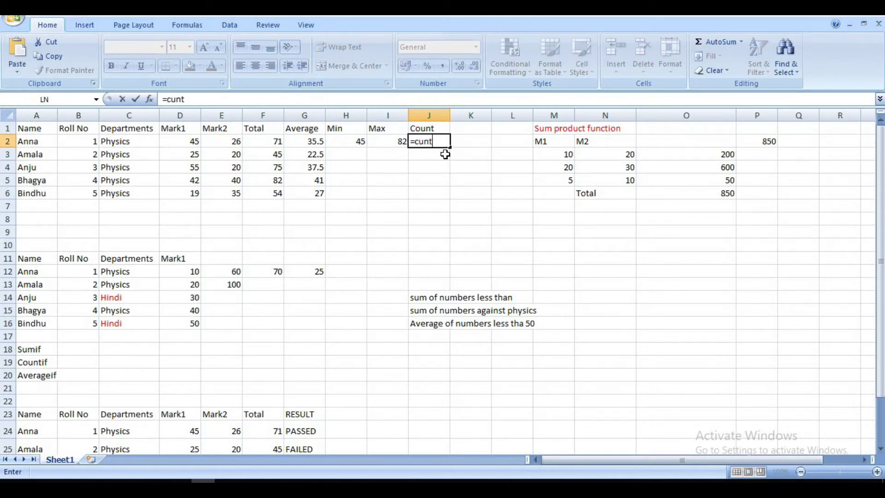
key(BackSpace)
key(BackSpace)
key(BackSpace)
text(ou)
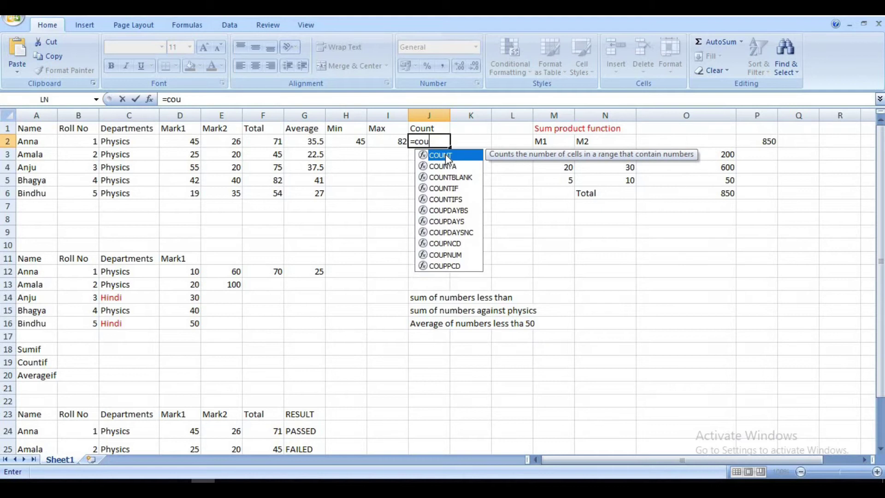
text(nt)
double_click(454, 157)
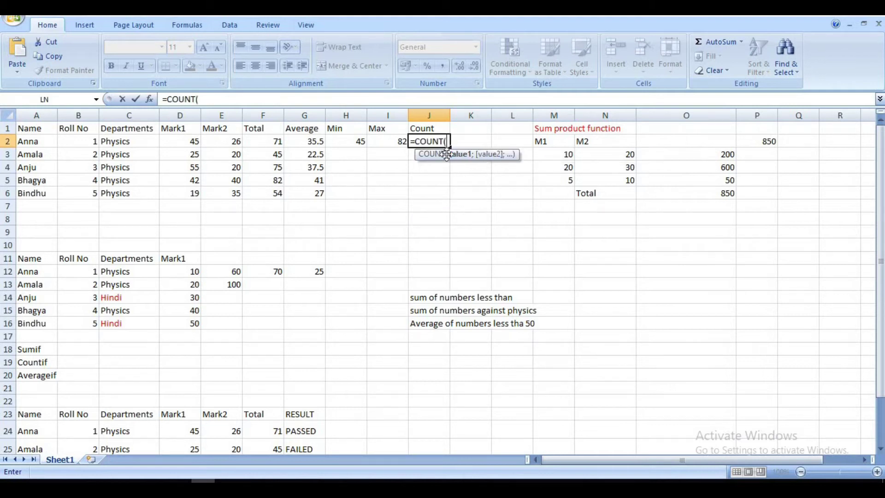
drag(263, 141, 261, 202)
text())
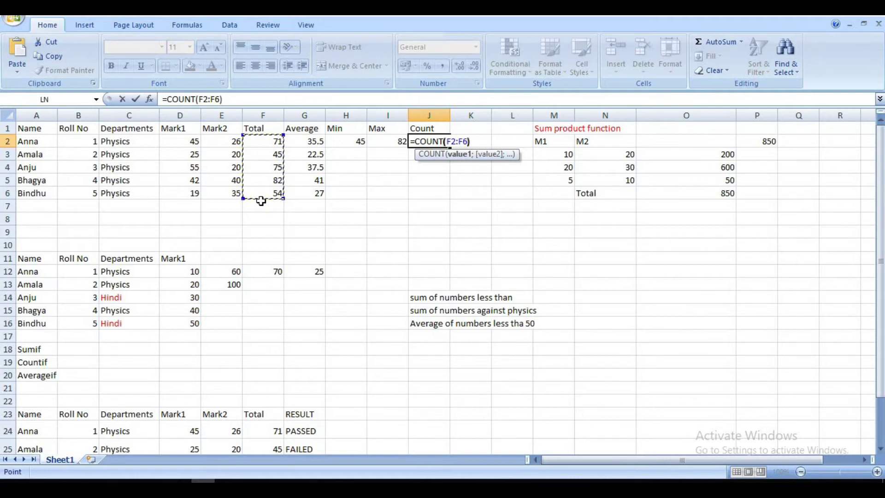
key(Return)
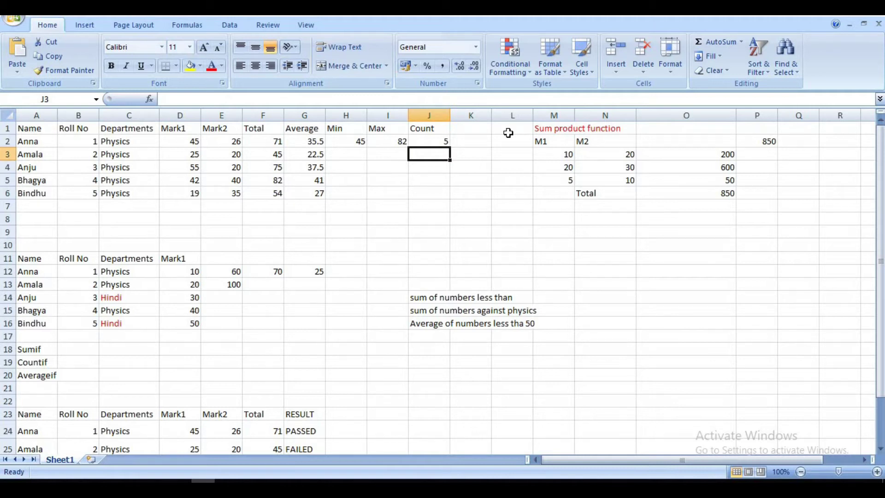
Rebuild O3 as =M3*N3 so it gives 200 again
click(669, 157)
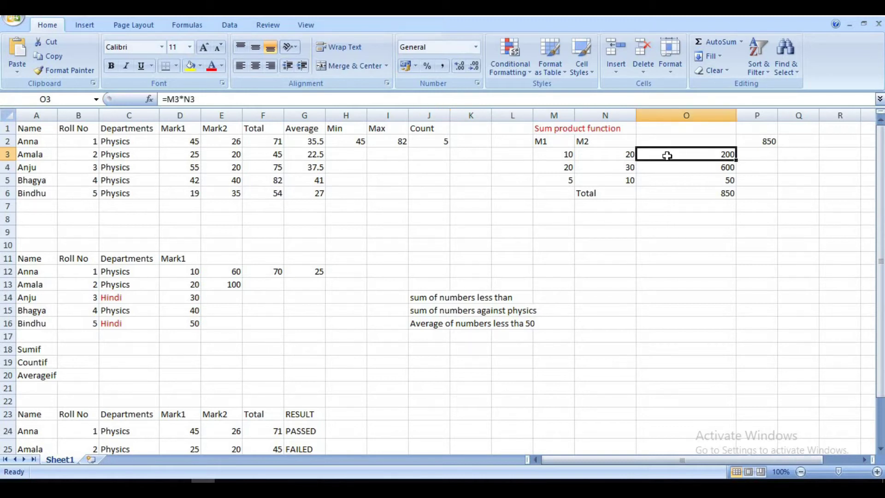
key(Delete)
text(=)
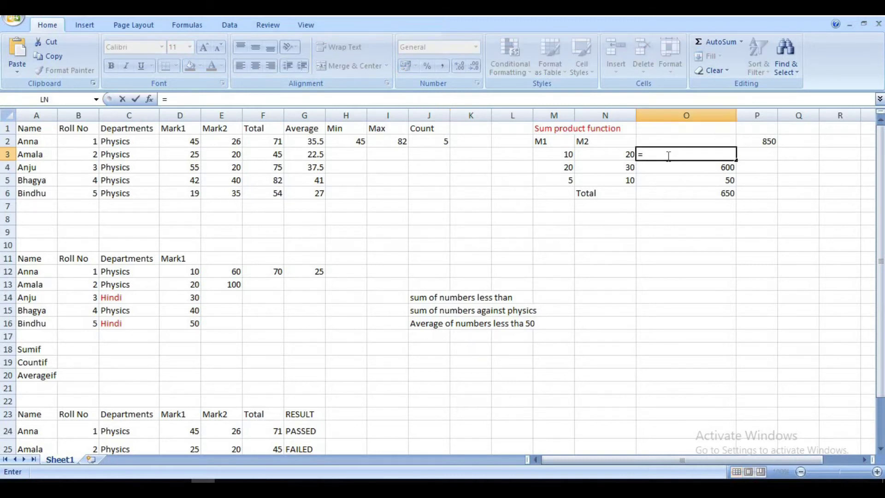
click(561, 158)
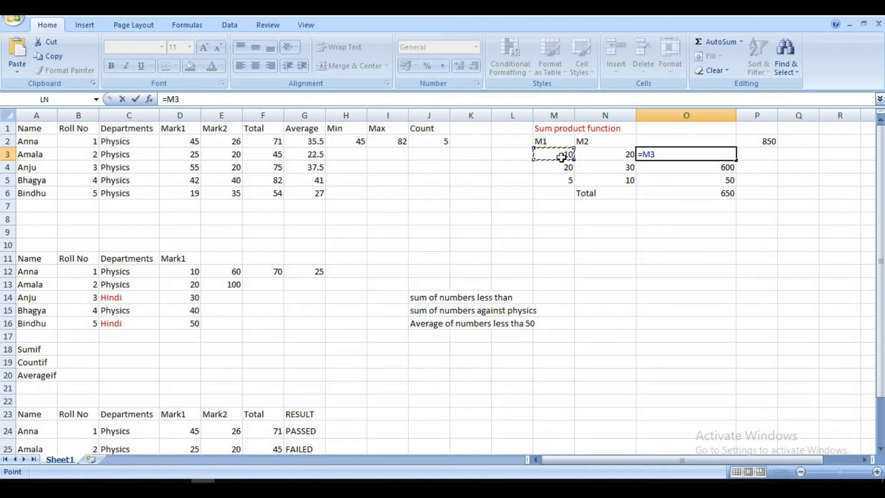
text(*)
click(605, 154)
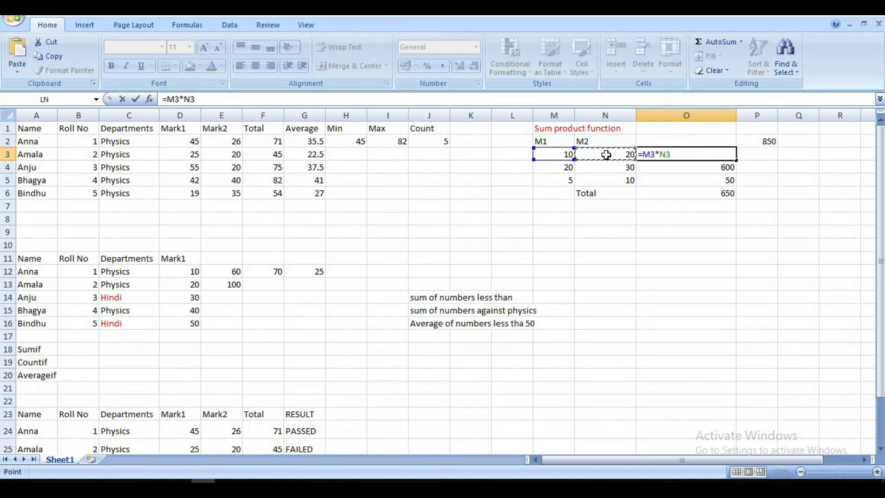
key(Return)
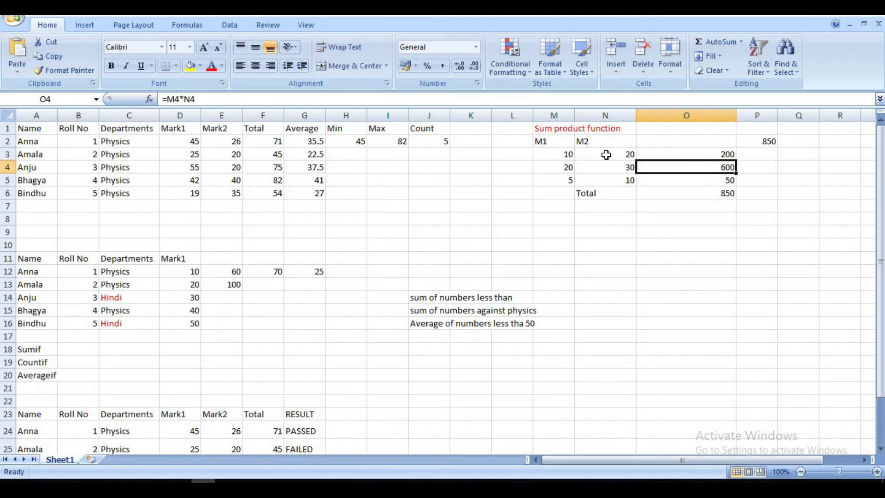
Check the product total in O6 and the SUMPRODUCT formula in P2, both 850
click(769, 193)
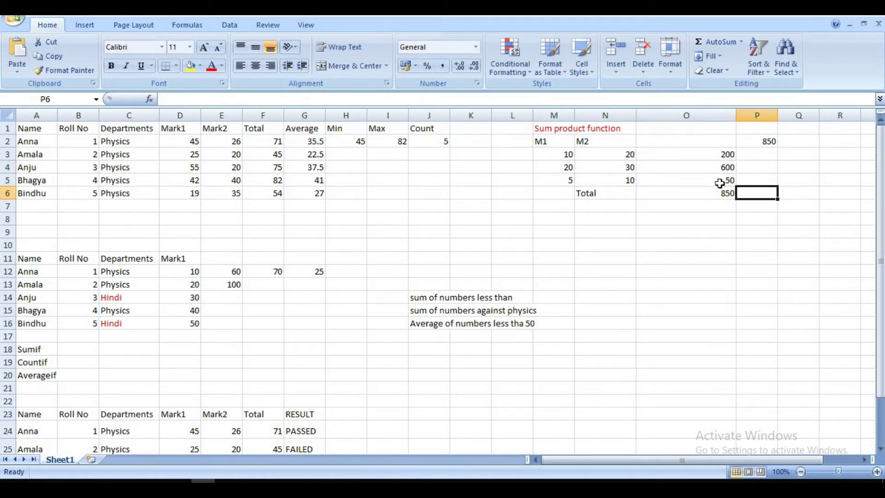
drag(720, 159, 719, 180)
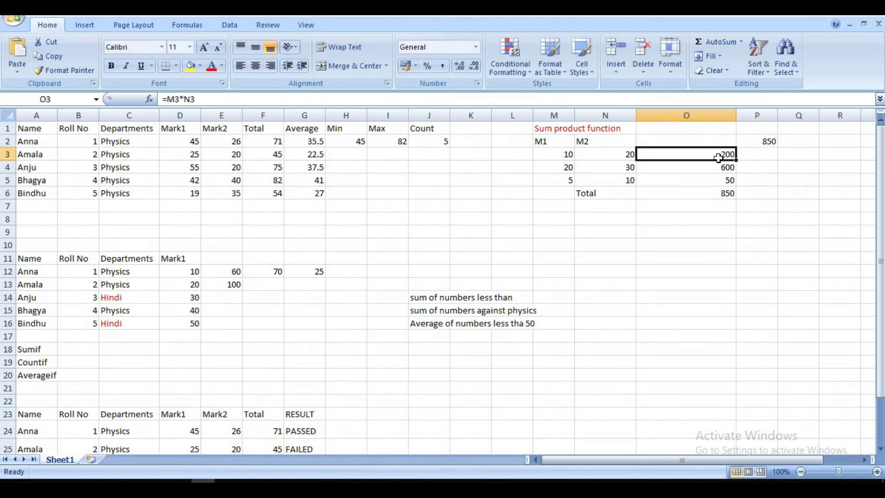
click(713, 192)
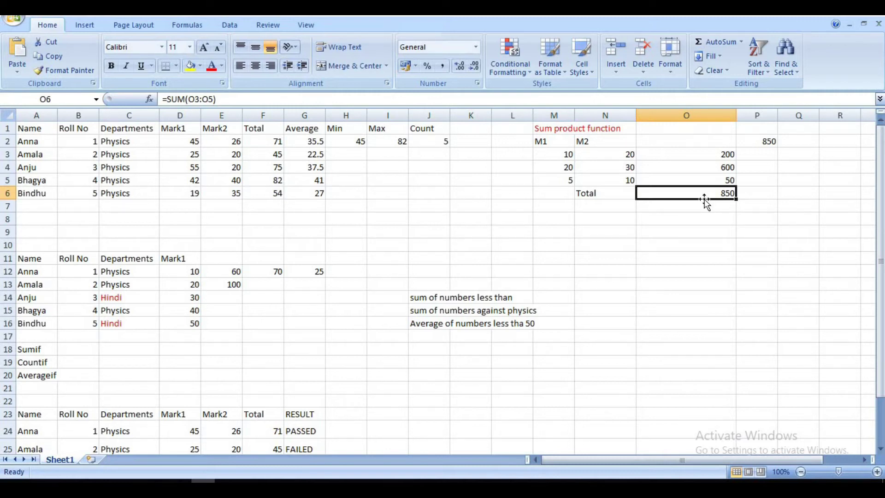
click(772, 142)
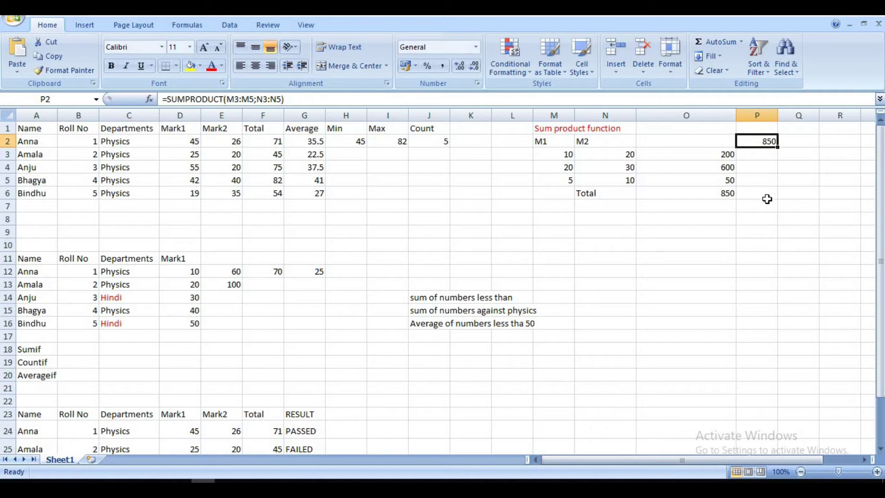
Compare the O6 SUM and P2 SUMPRODUCT formulas, then scroll down to the SUMIF section
click(739, 200)
click(711, 199)
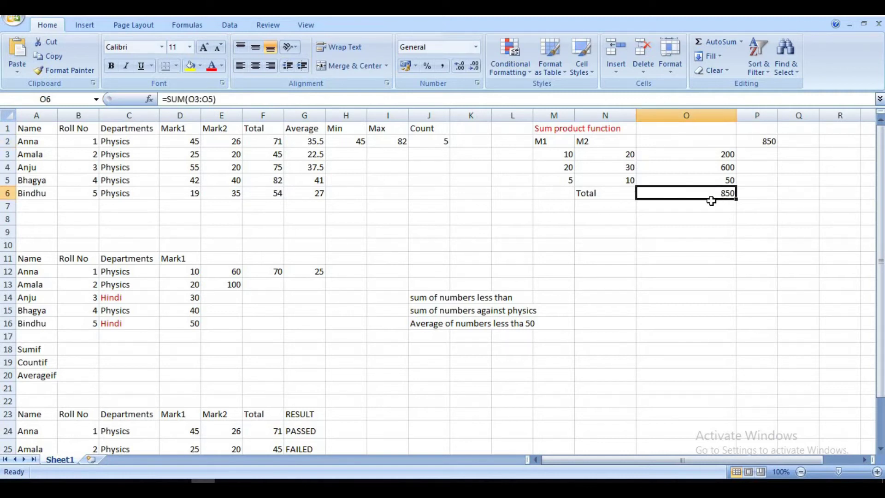
click(765, 142)
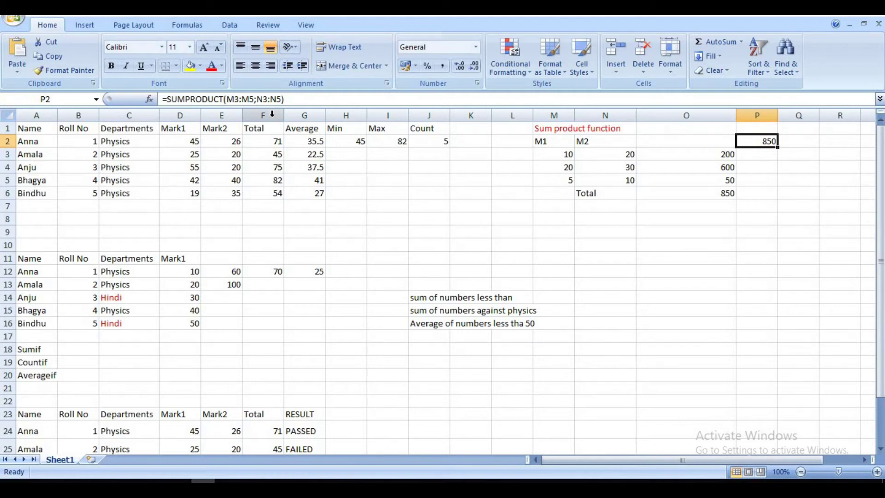
scroll(149, 209, down, 1)
scroll(172, 234, down, 1)
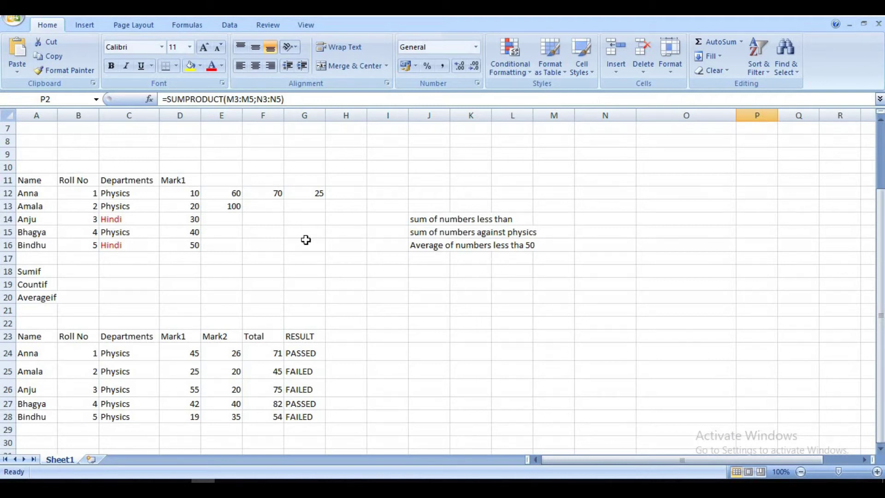
click(234, 196)
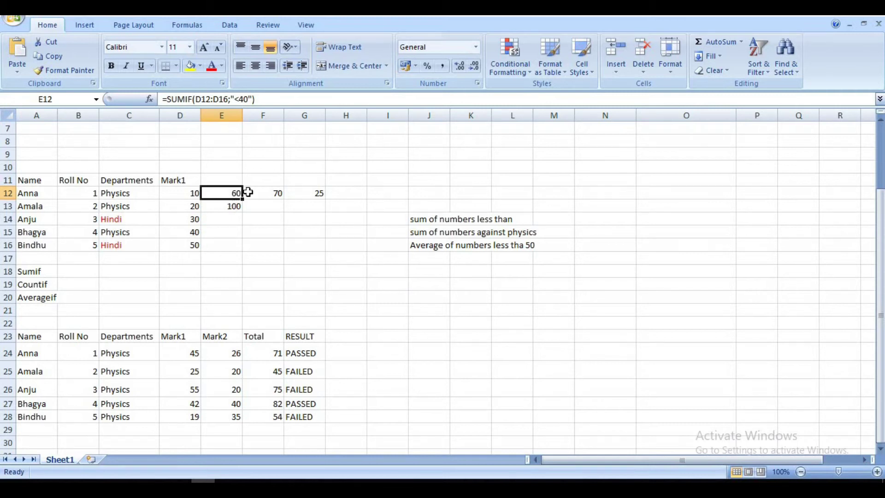
click(230, 206)
key(Delete)
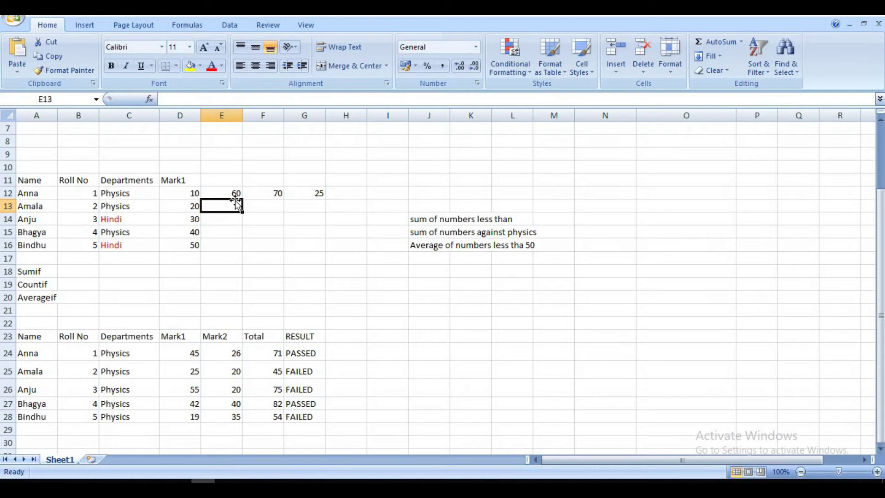
click(236, 194)
drag(242, 201, 241, 251)
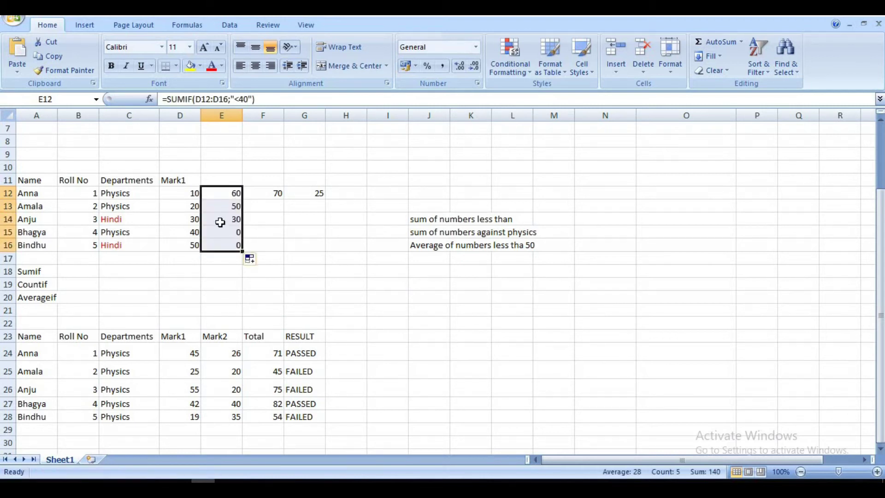
drag(223, 206, 214, 249)
key(Delete)
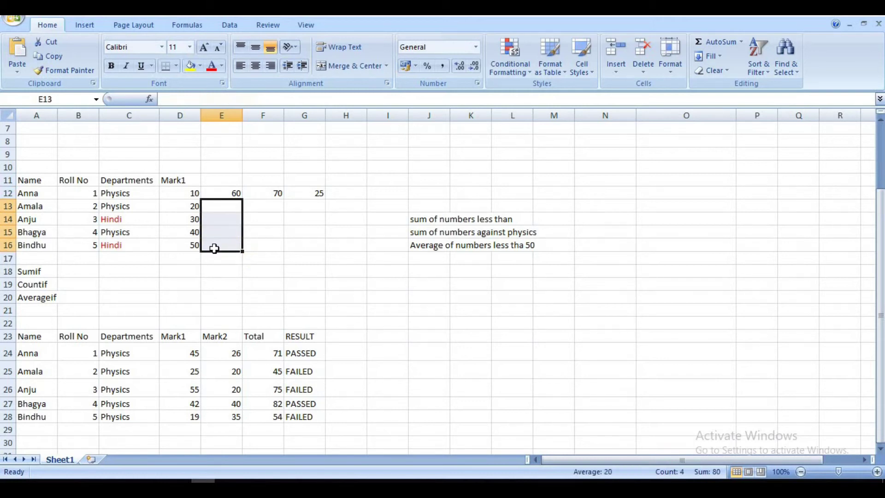
click(227, 194)
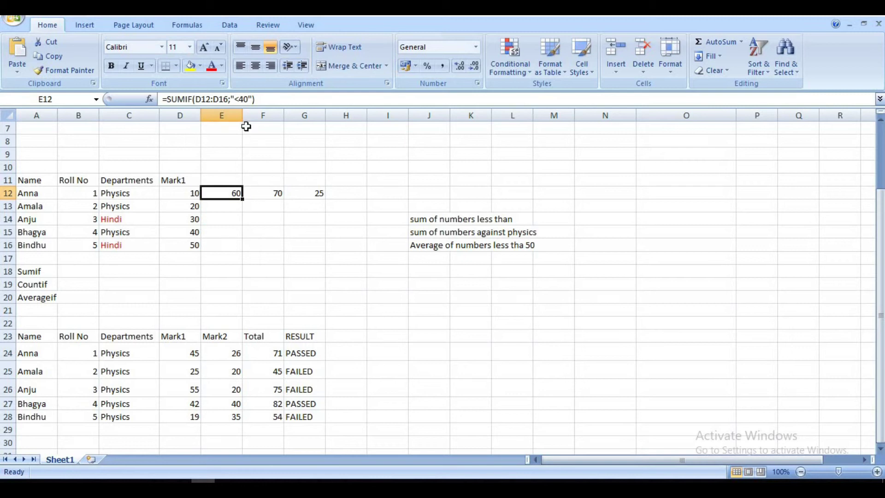
click(270, 193)
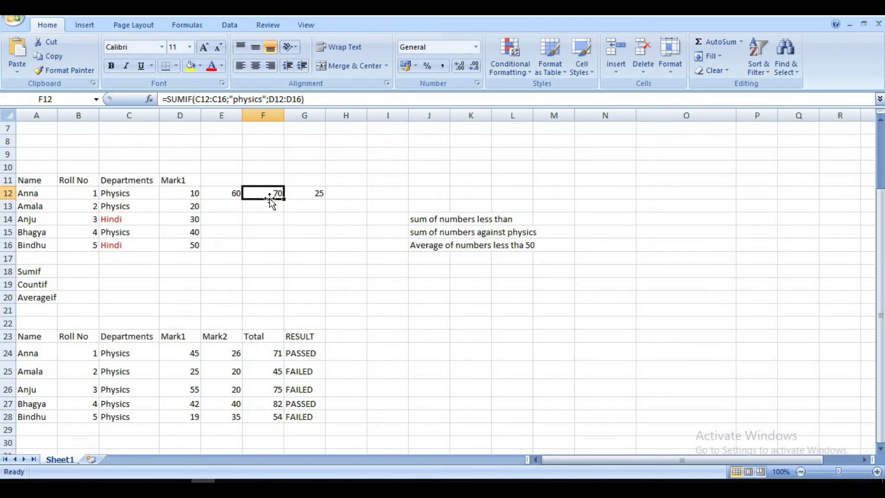
click(310, 195)
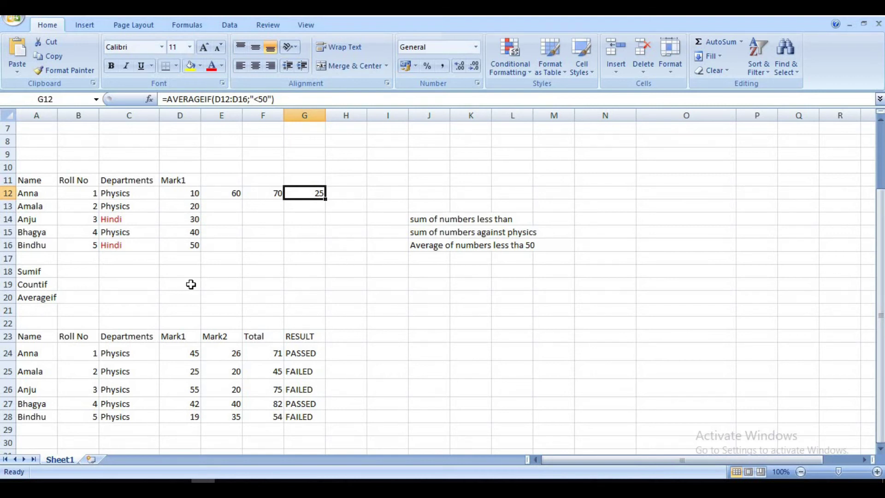
scroll(188, 288, down, 1)
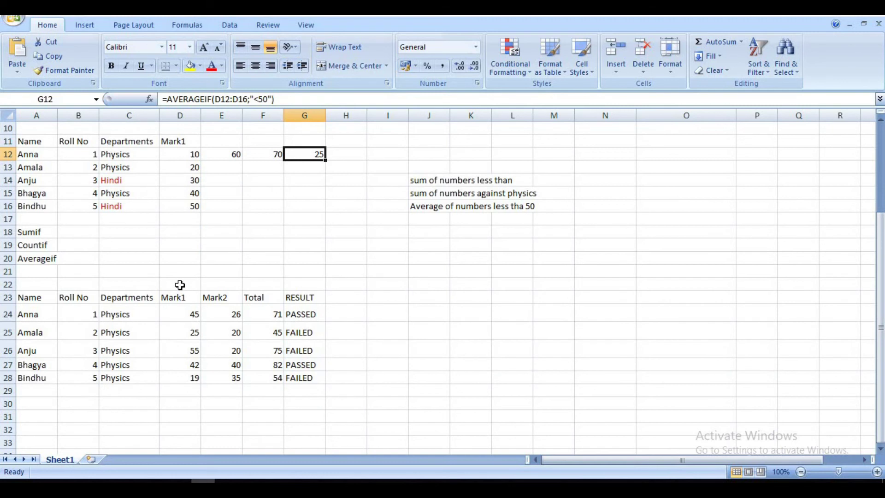
scroll(427, 249, up, 1)
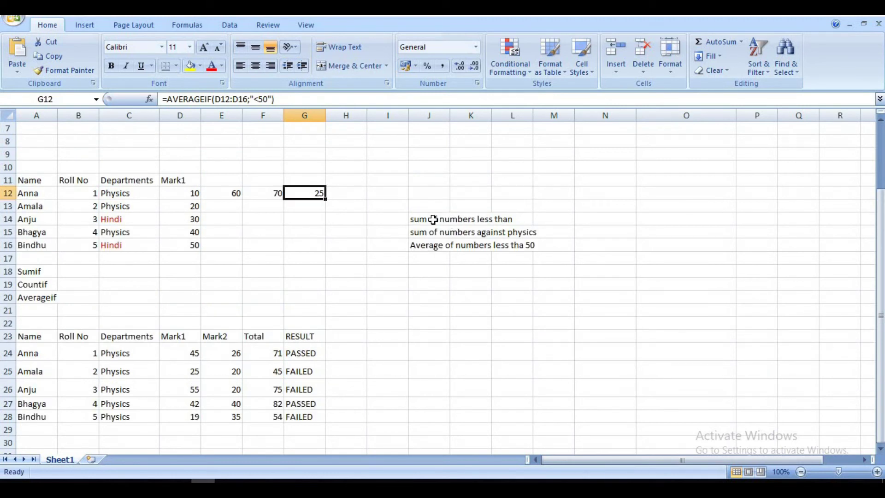
scroll(441, 235, up, 2)
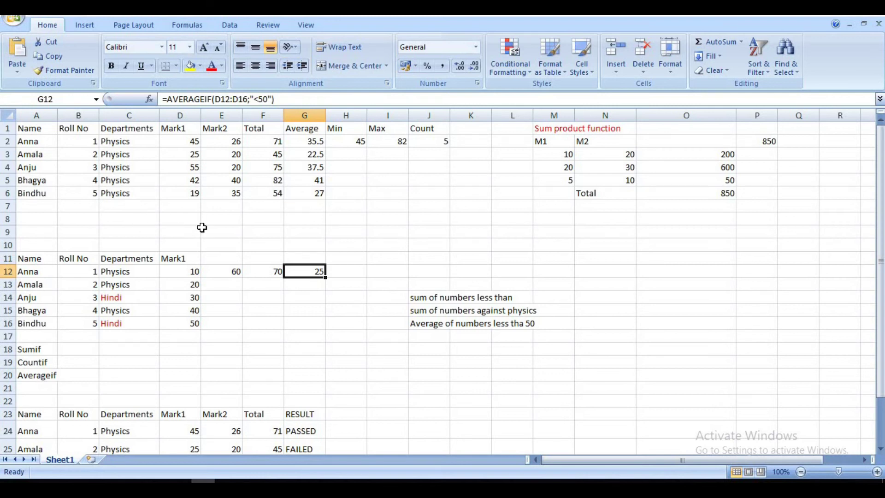
scroll(359, 334, down, 1)
scroll(359, 334, down, 2)
scroll(359, 334, down, 2)
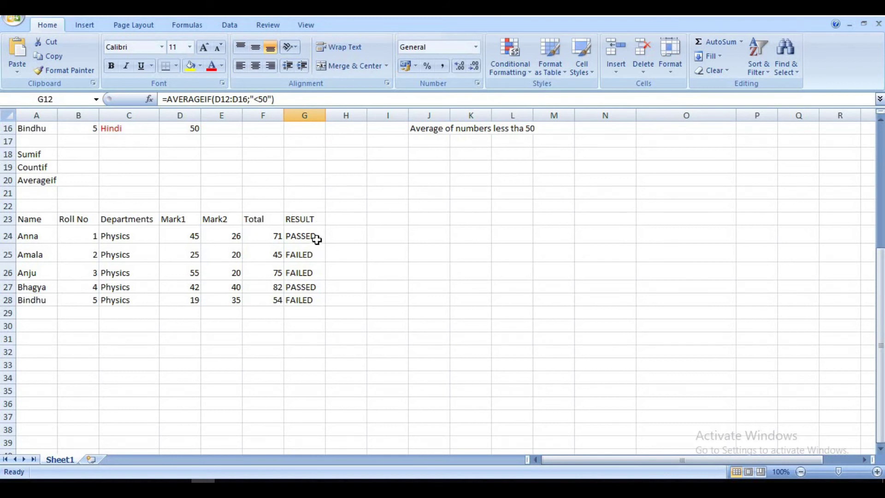
click(287, 227)
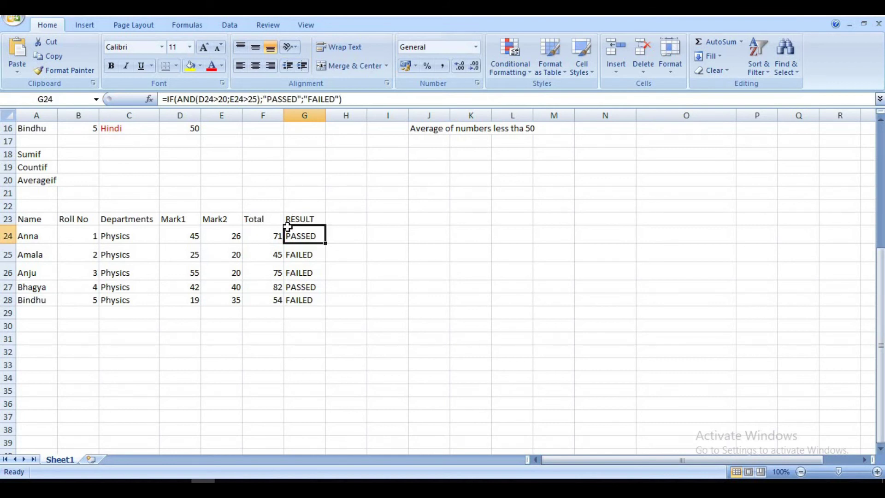
click(383, 266)
click(315, 236)
Clear the PASSED/FAILED results in G24:G28
click(429, 267)
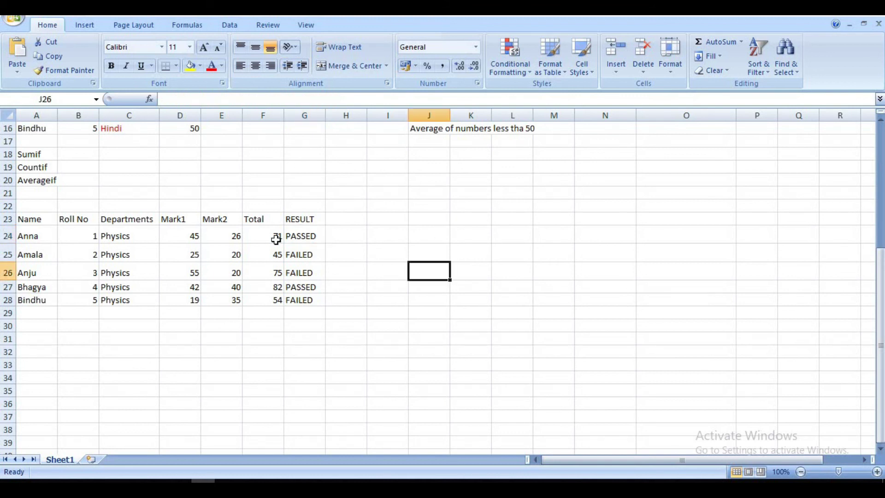
drag(302, 237, 302, 299)
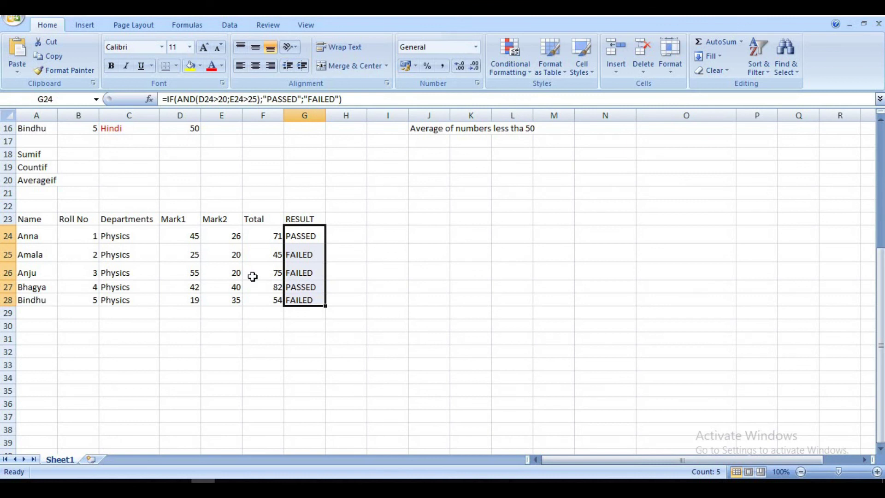
key(Delete)
Enter =IF(AND(D24>20;E24>30);"passed";"failed") in G24, which returns failed
click(307, 238)
text(=if)
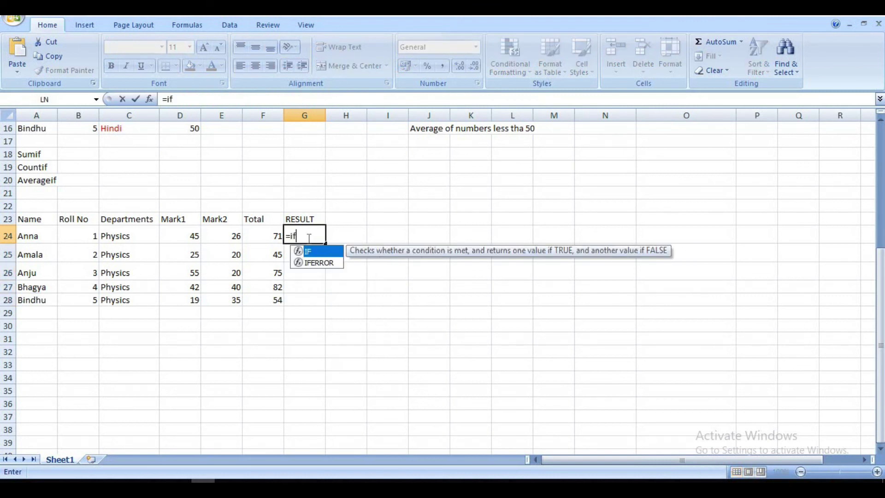
text(()
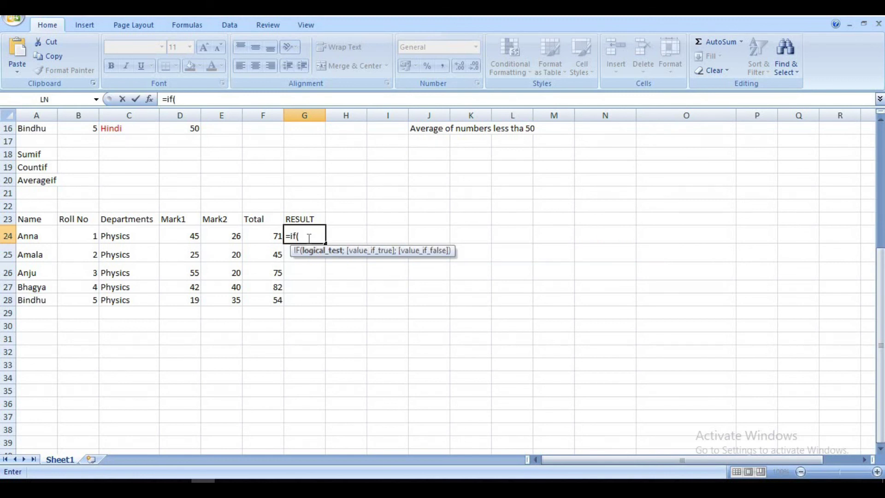
text(a)
text(nd)
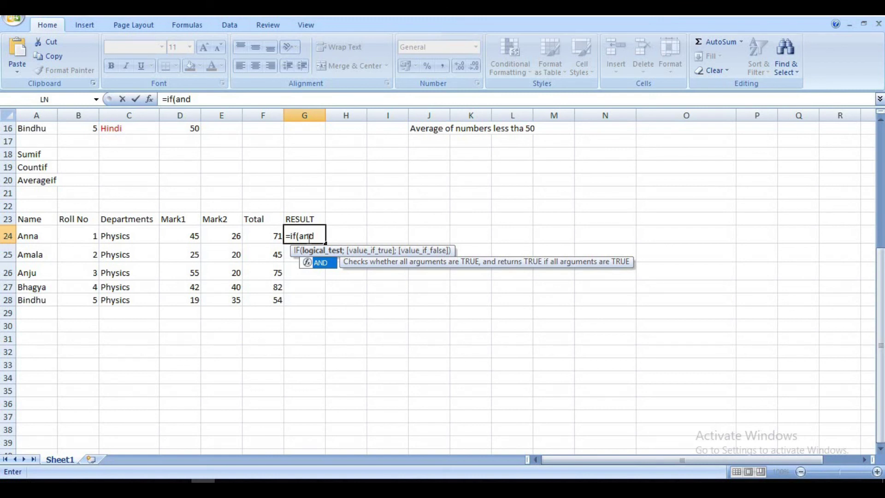
text(()
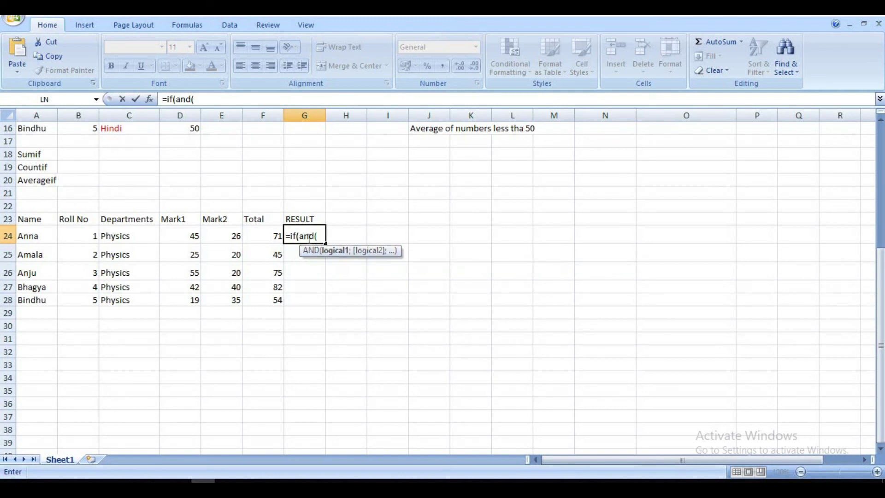
click(180, 236)
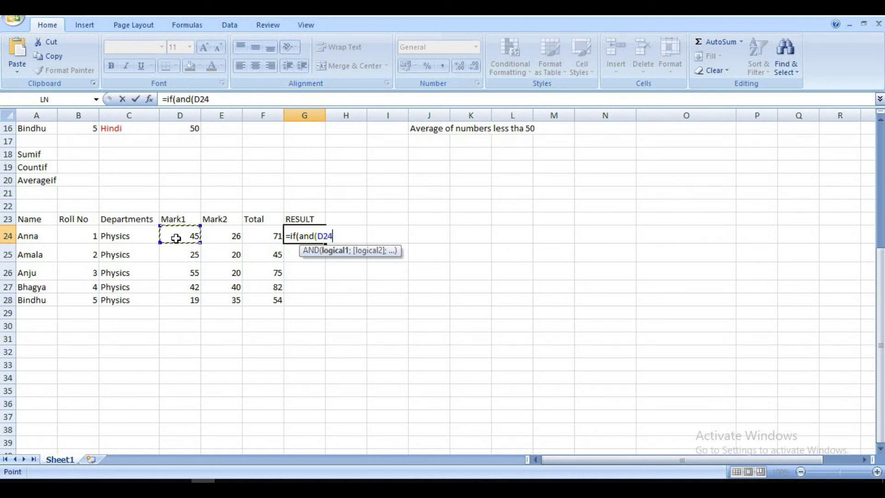
text(>)
text(20)
text(;)
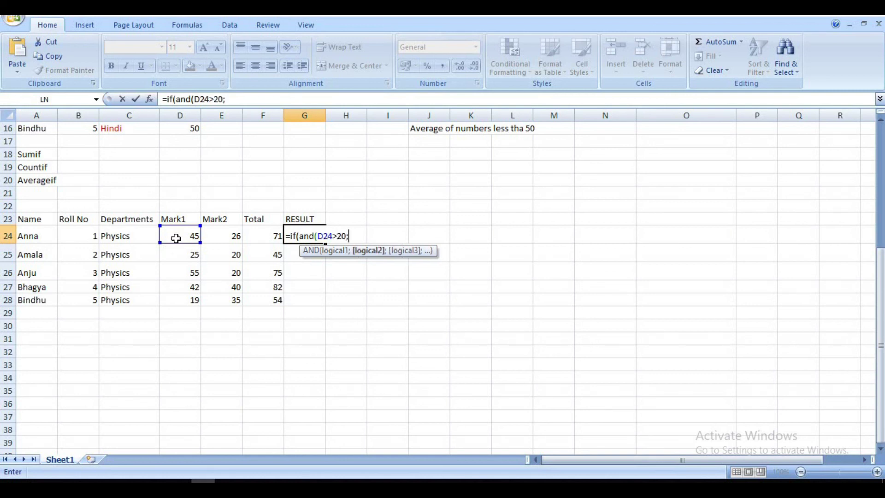
click(216, 232)
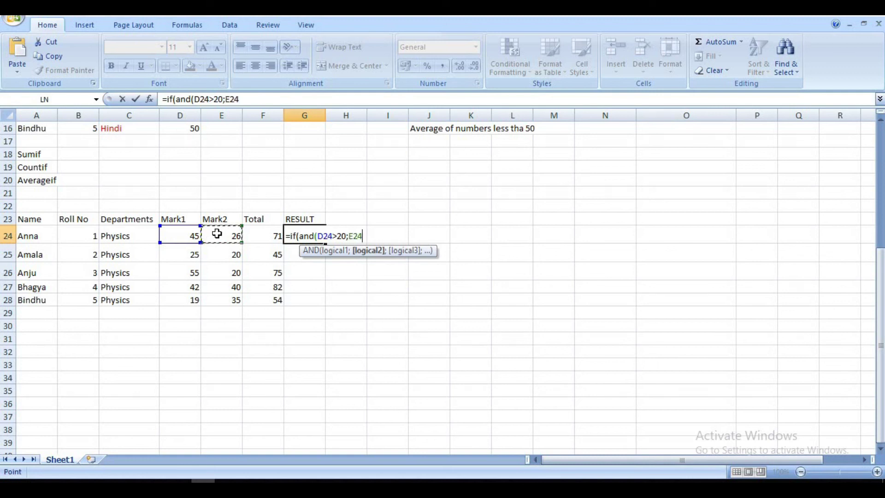
text(>20)
key(BackSpace)
key(BackSpace)
text(30)
text())
text(;)
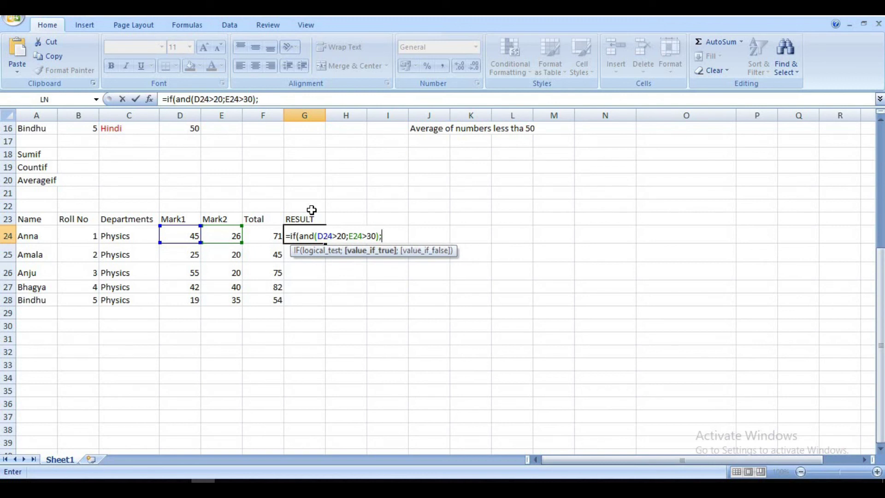
text("p)
text(assed)
text(")
text(;)
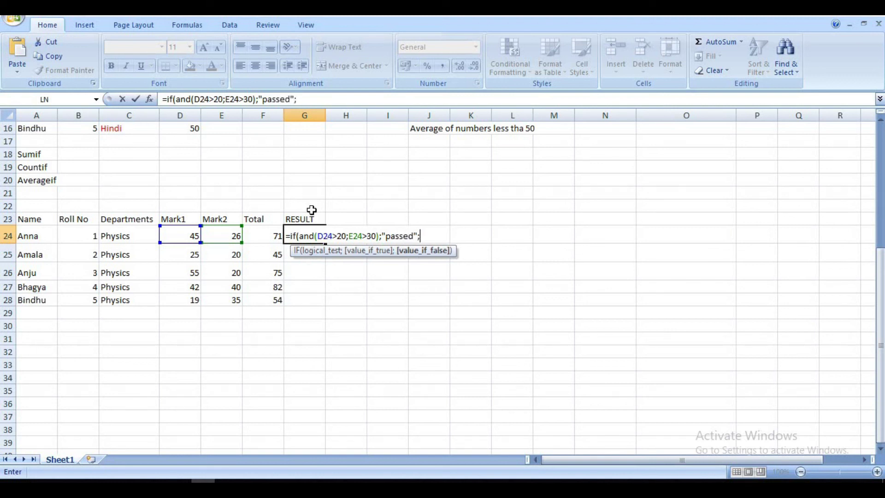
text("f)
key(BackSpace)
text(failed)
text(")
key(Return)
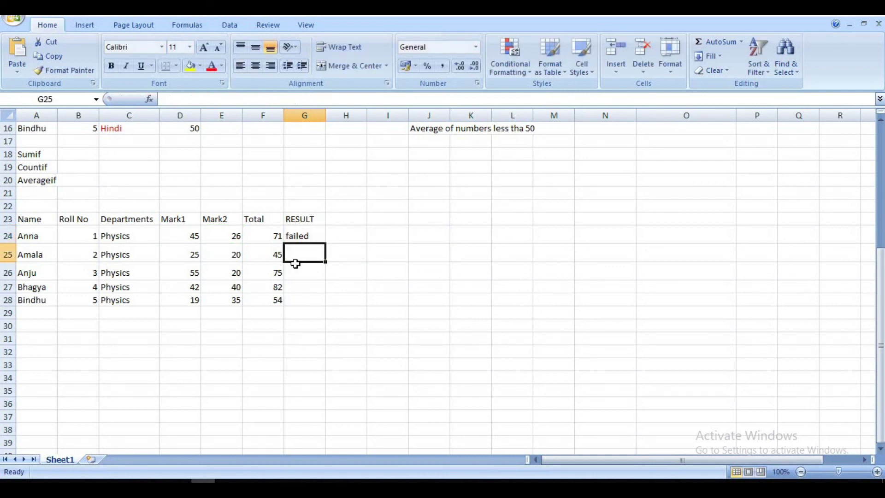
Fill G24's IF(AND) formula down to G28: failed, failed, failed, passed, failed
click(310, 236)
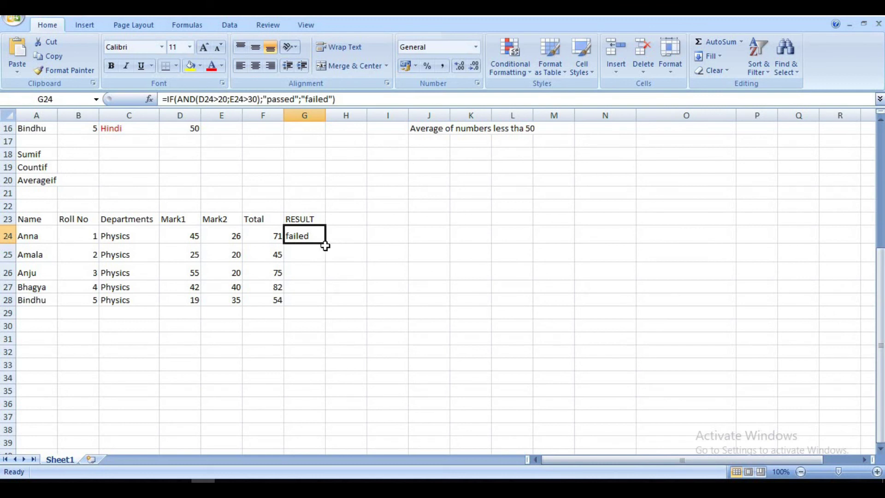
drag(325, 243, 338, 308)
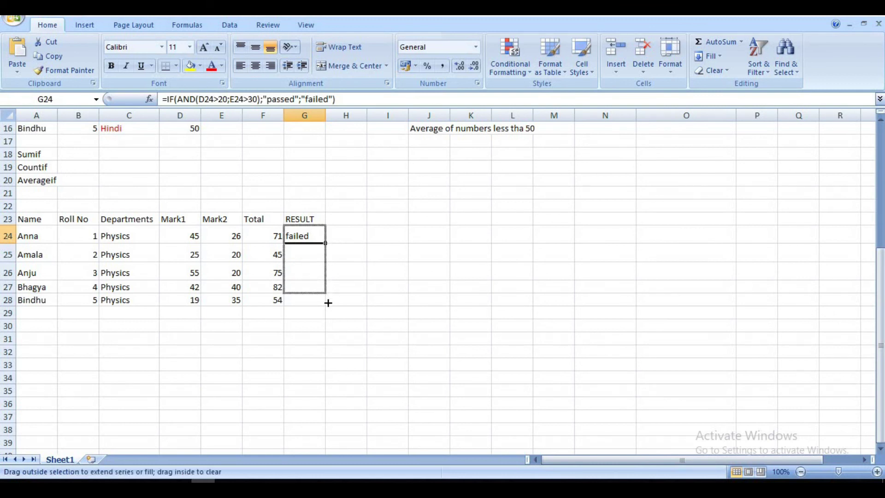
click(399, 330)
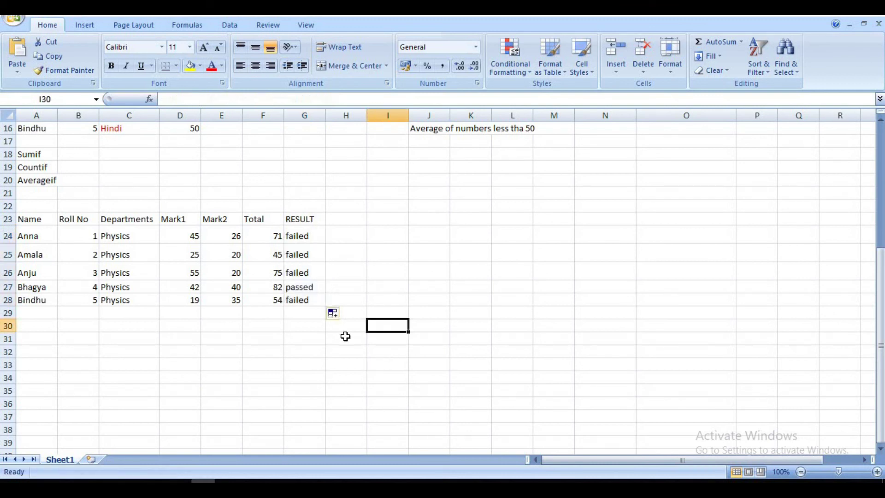
click(307, 236)
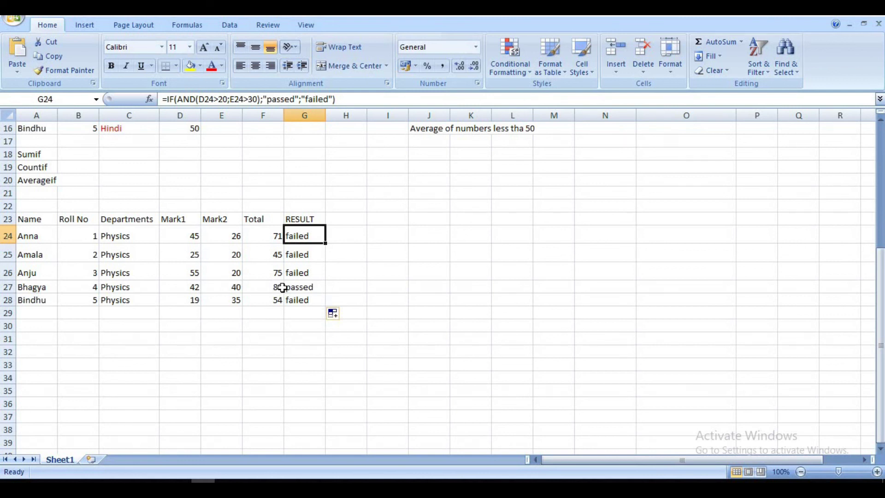
click(393, 272)
scroll(448, 297, up, 5)
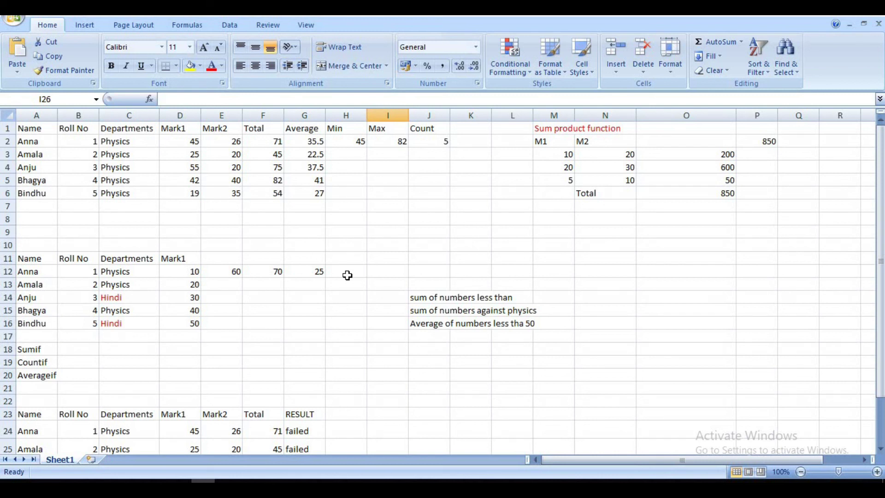
scroll(372, 367, down, 2)
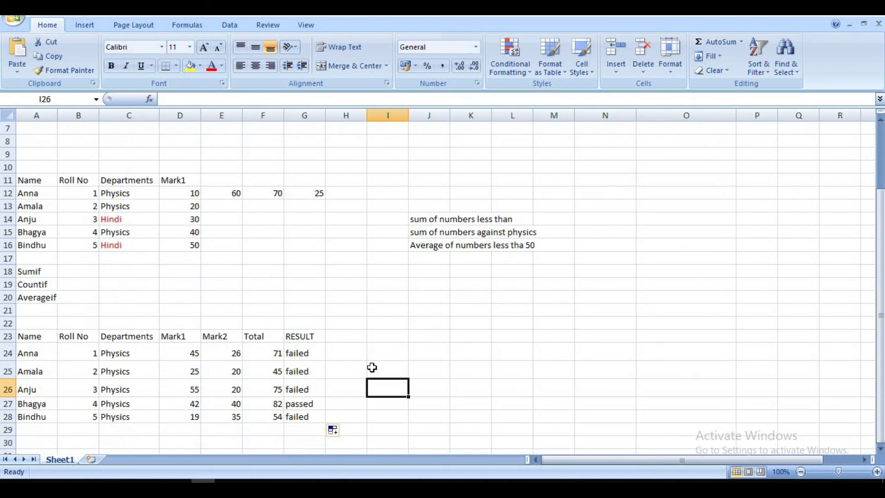
scroll(422, 371, up, 2)
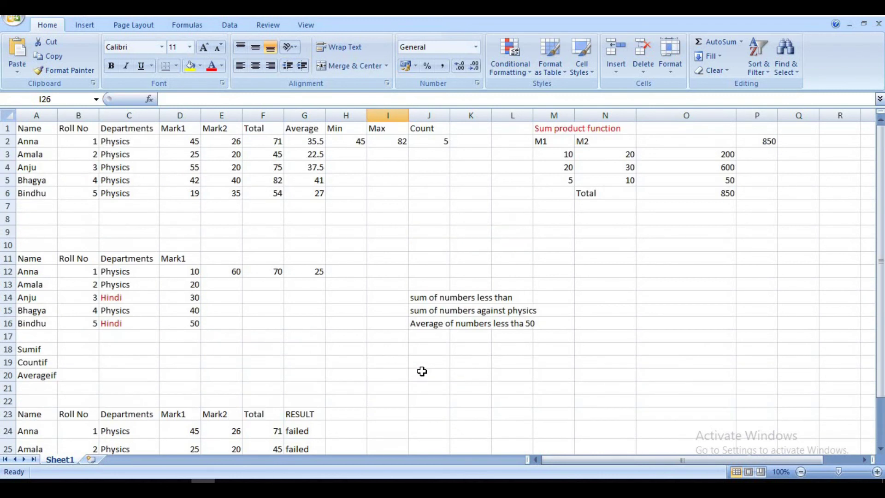